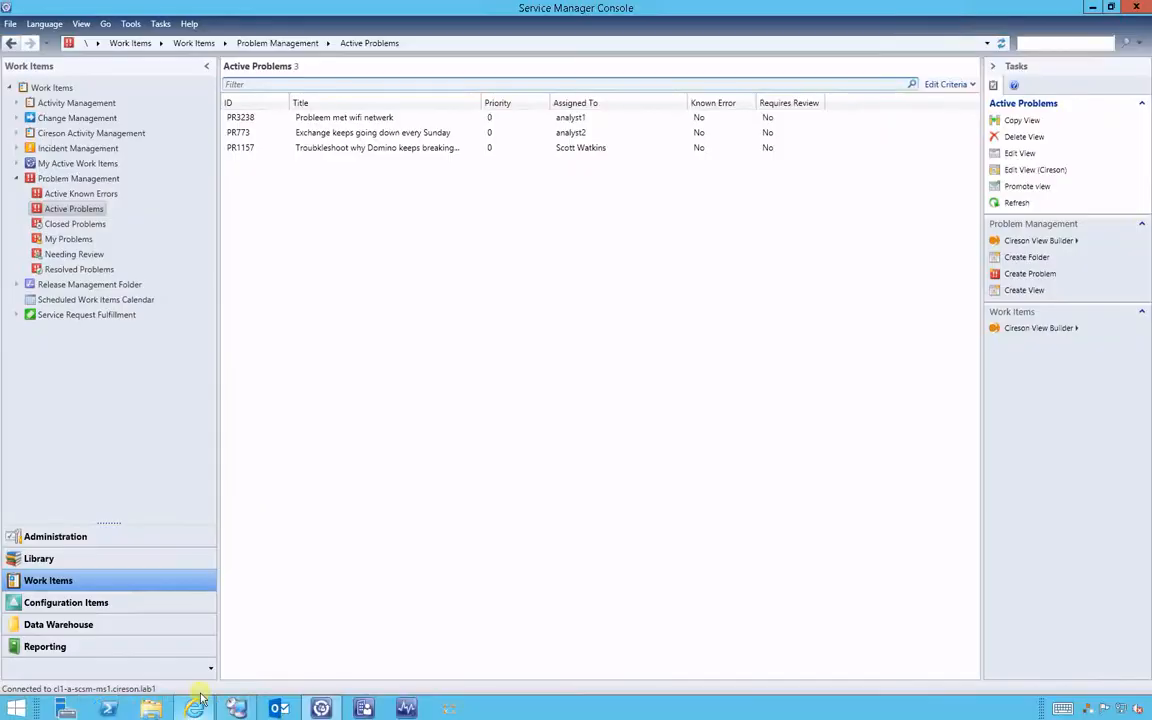
Open problem PR1157, add 1 hour of time worked, and save the record.
click(340, 148)
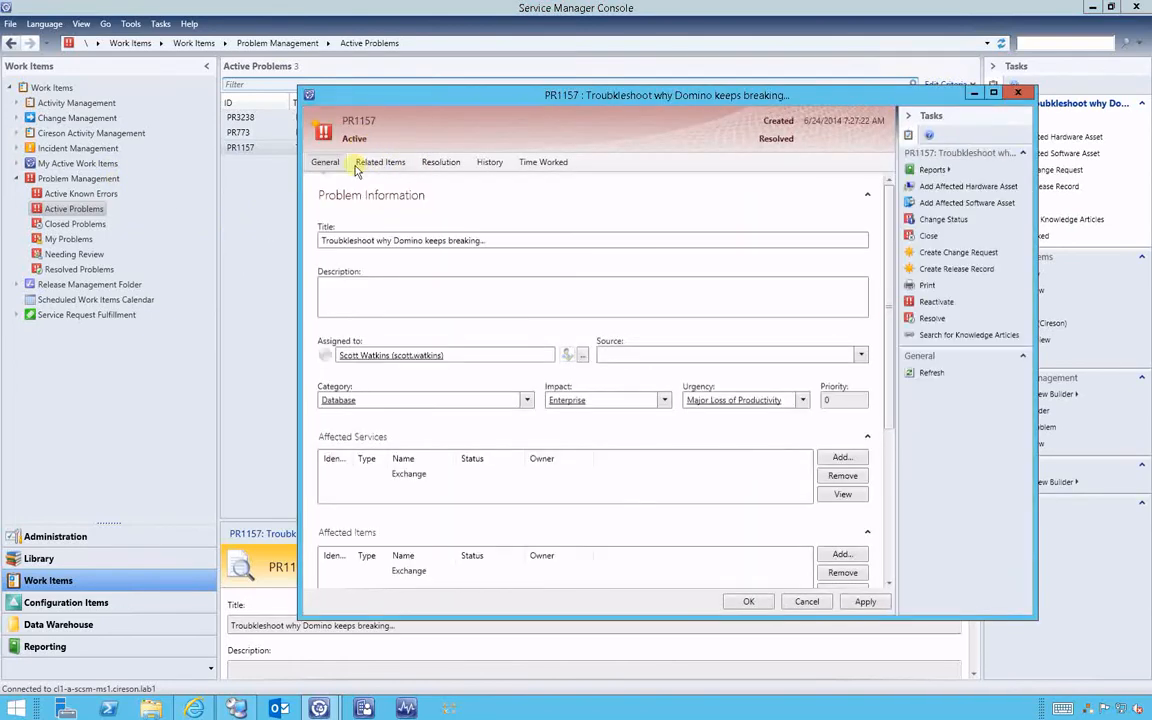
click(545, 163)
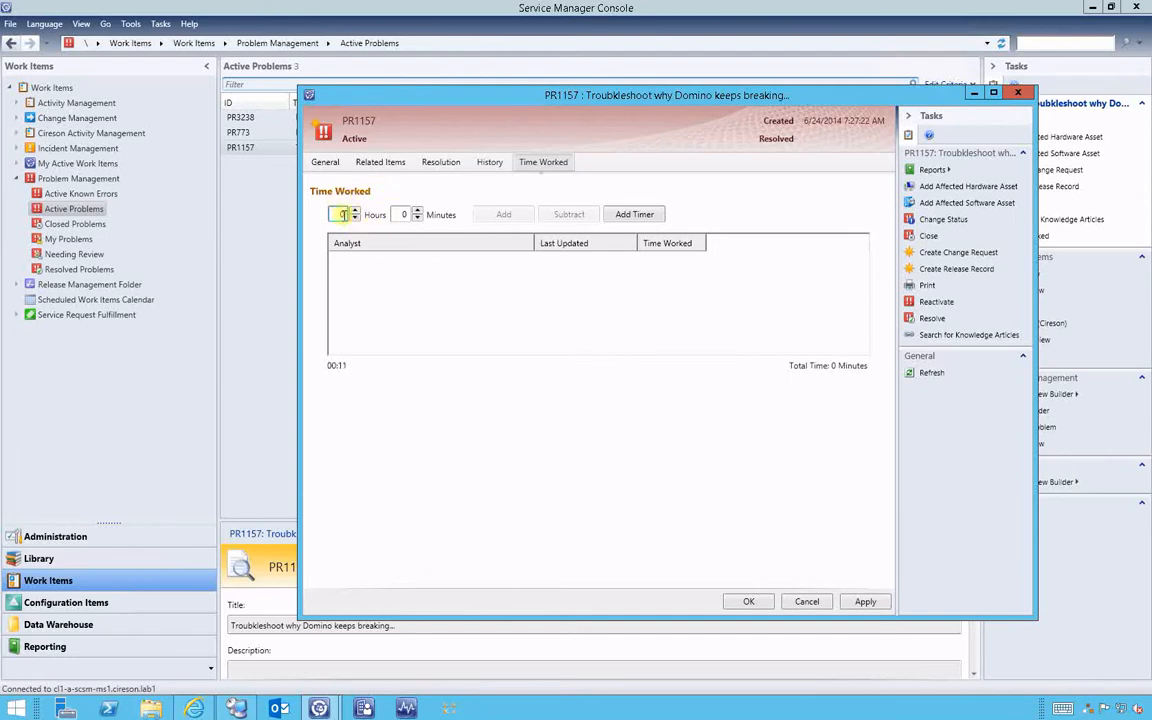
text(1)
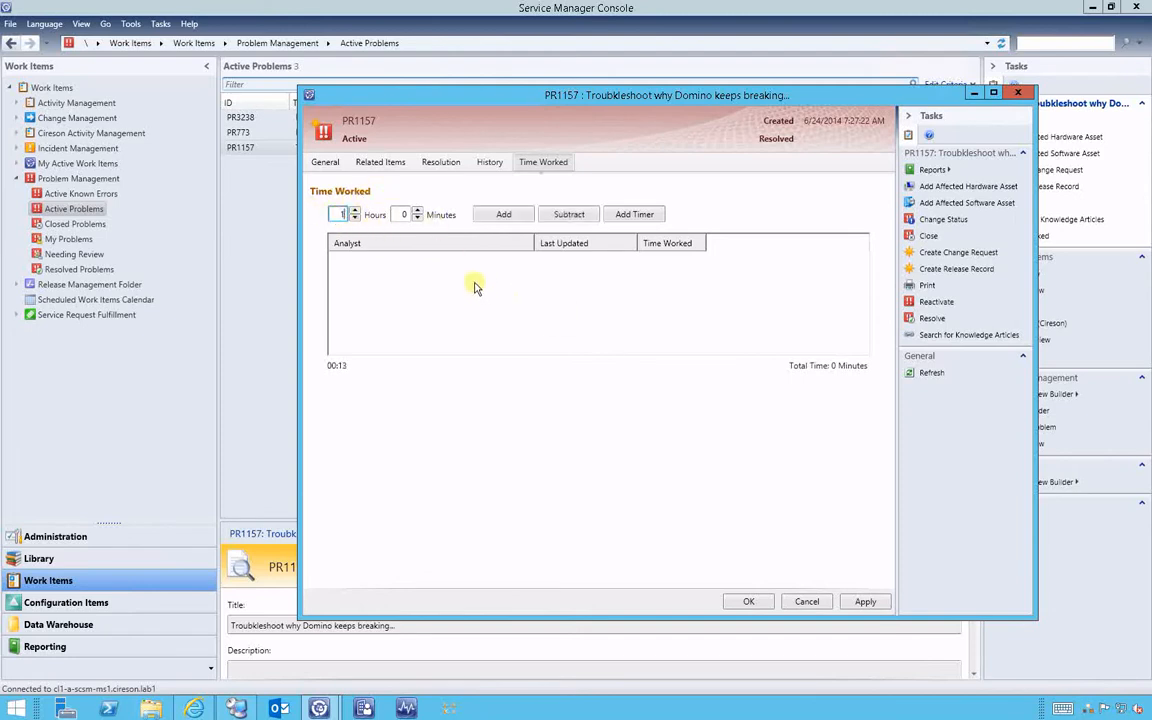
click(500, 214)
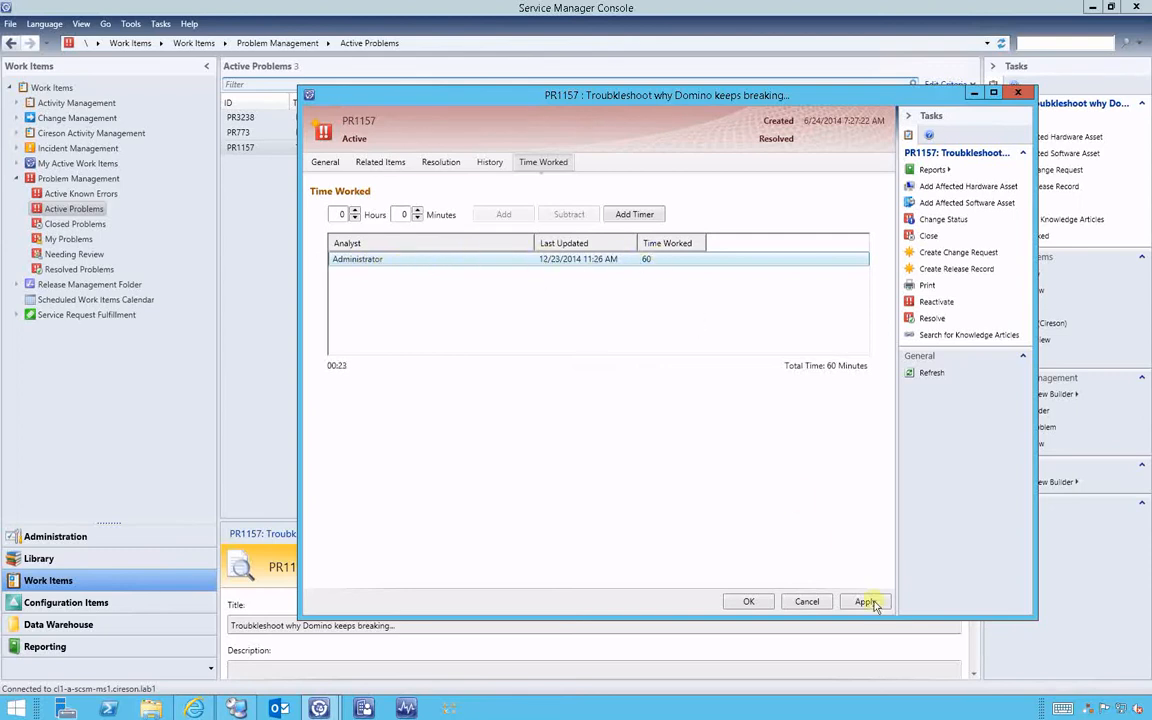
click(749, 601)
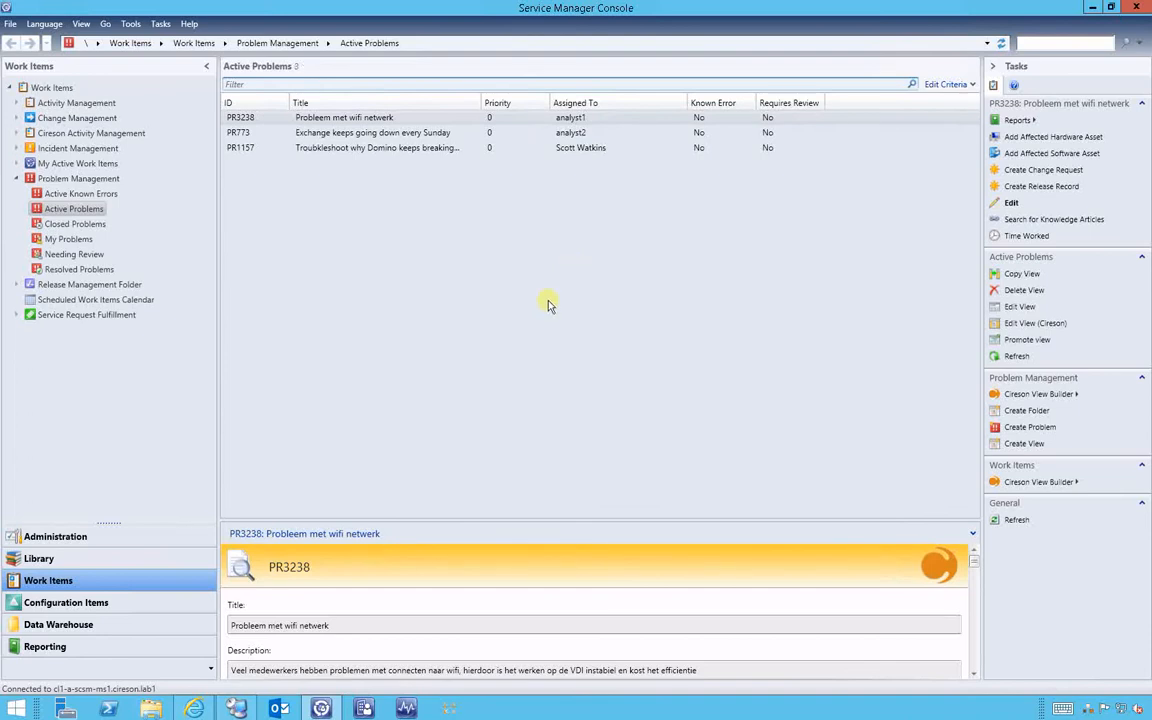
Switch to the IT Service Portal in Internet Explorer and check problem PR3238's related items and resolution details for time tracking.
click(193, 708)
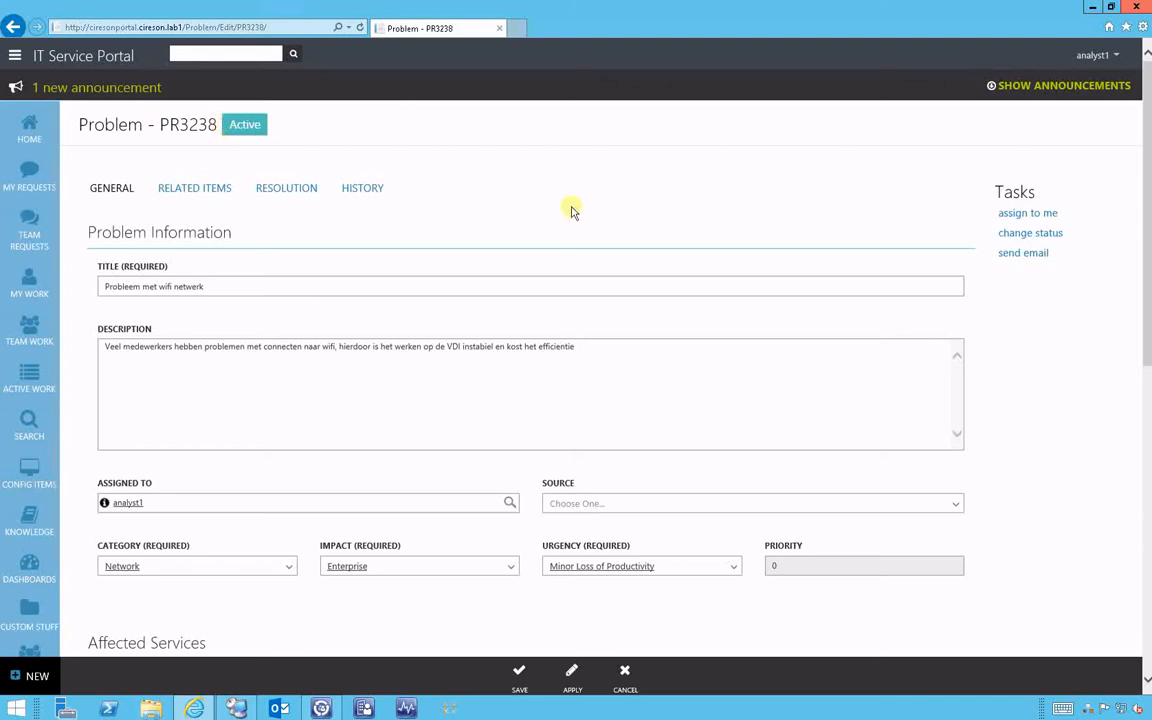
key(F5)
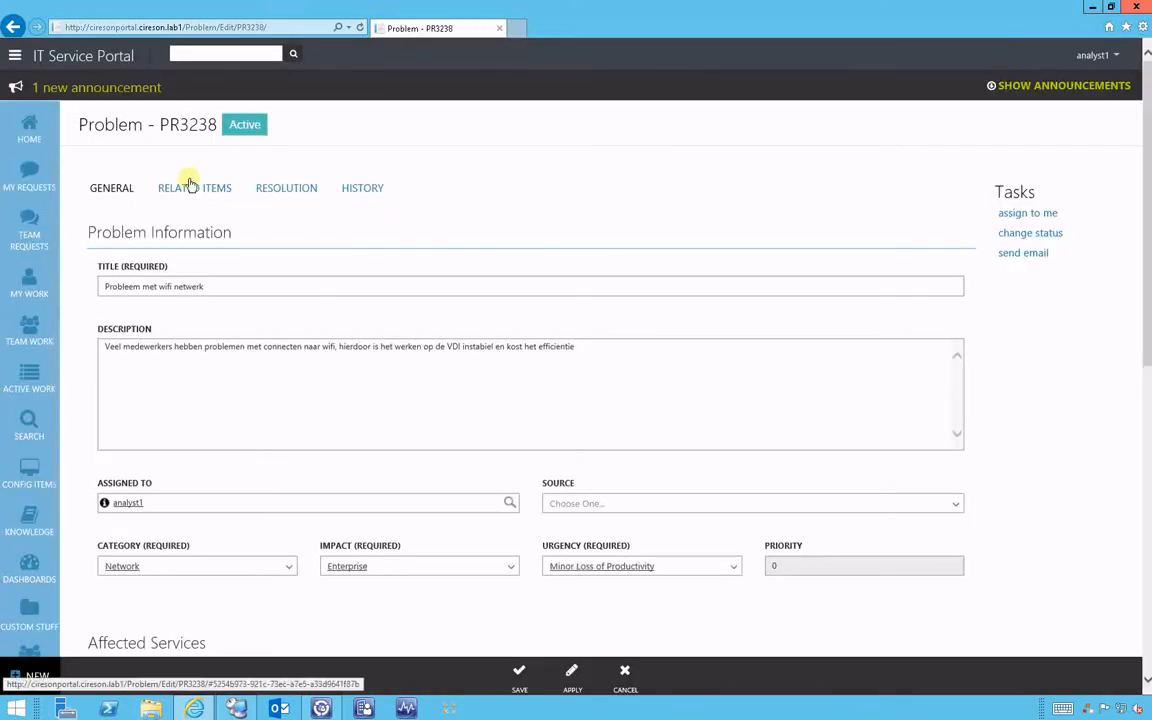
click(190, 187)
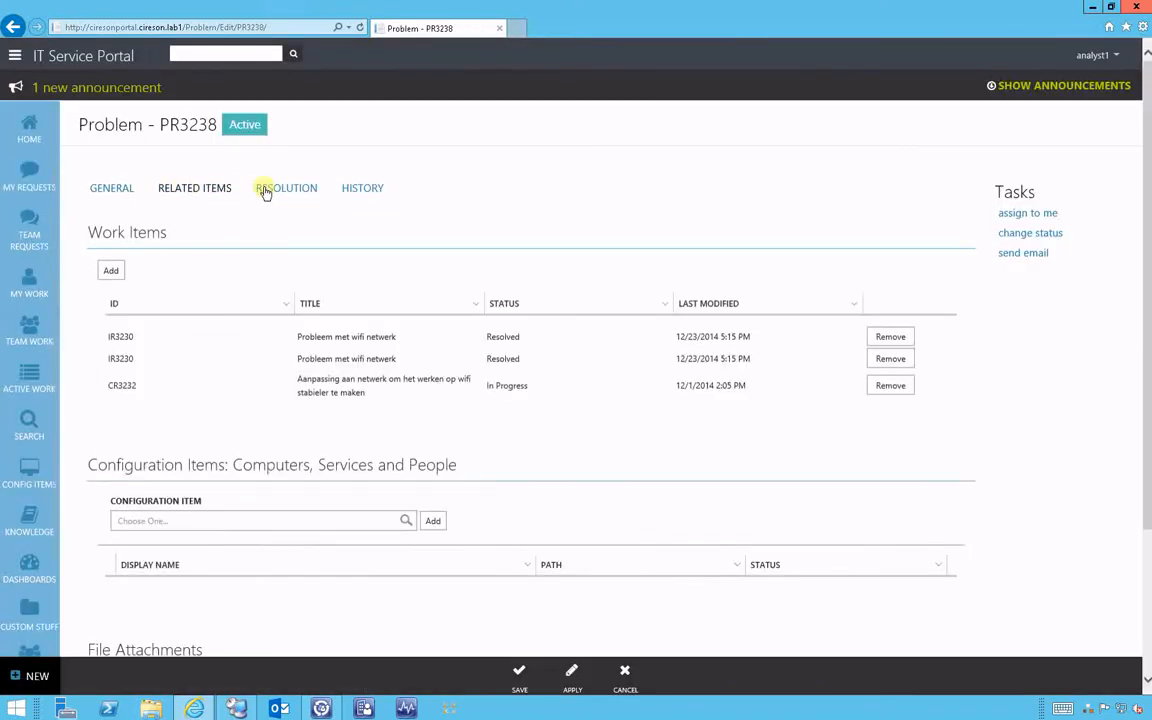
click(296, 188)
scroll(475, 375, down, 2)
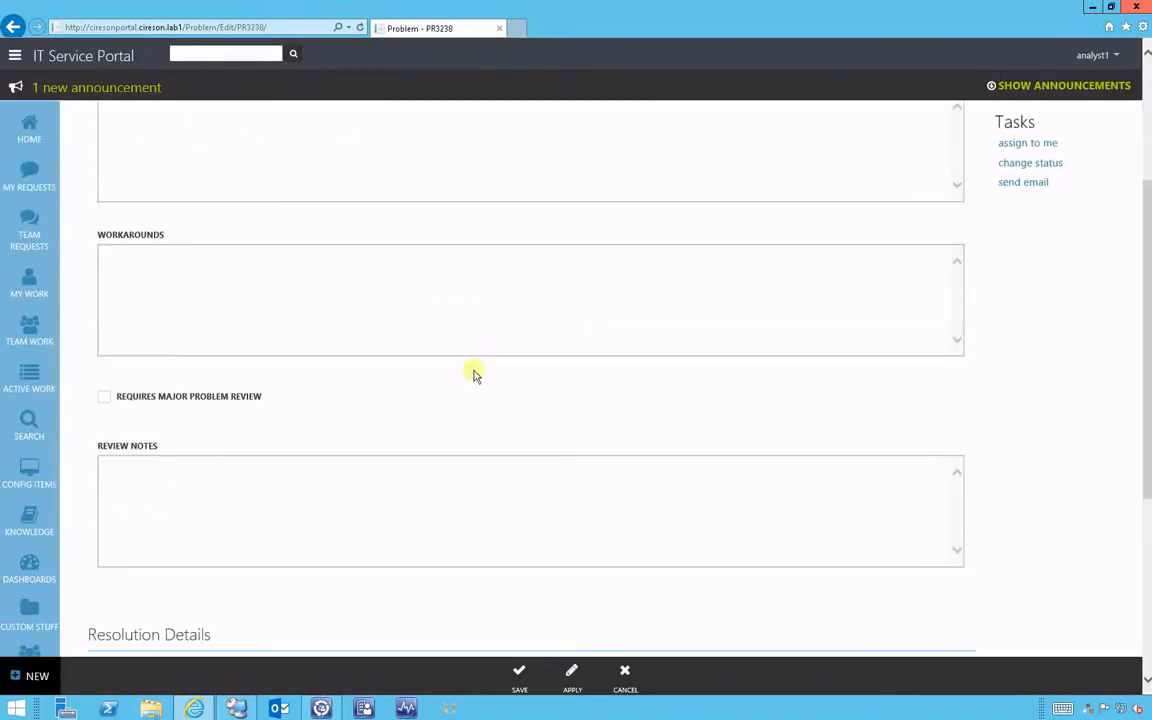
scroll(275, 481, down, 4)
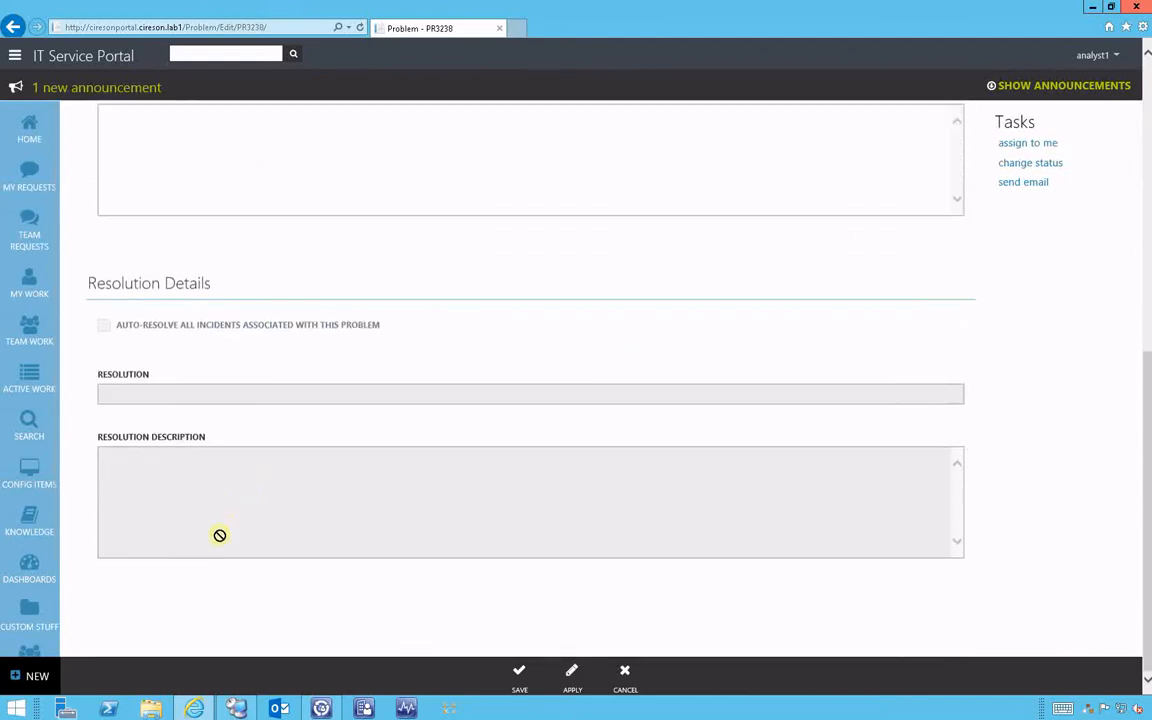
scroll(220, 535, up, 4)
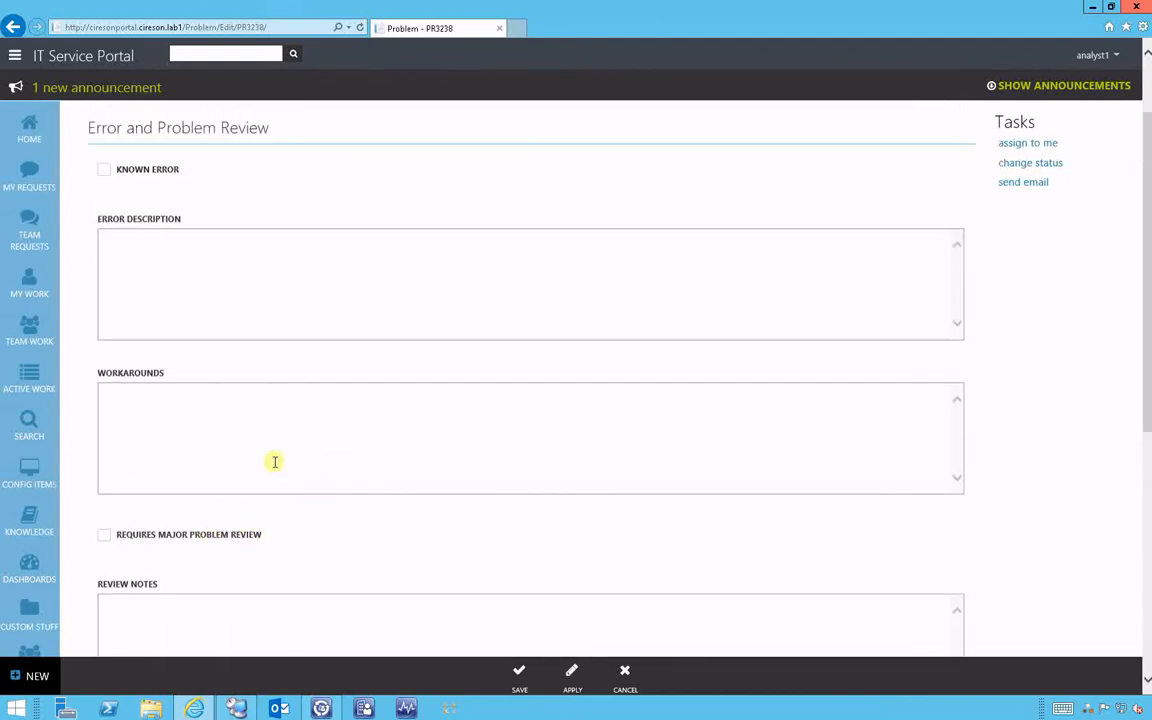
scroll(274, 461, up, 2)
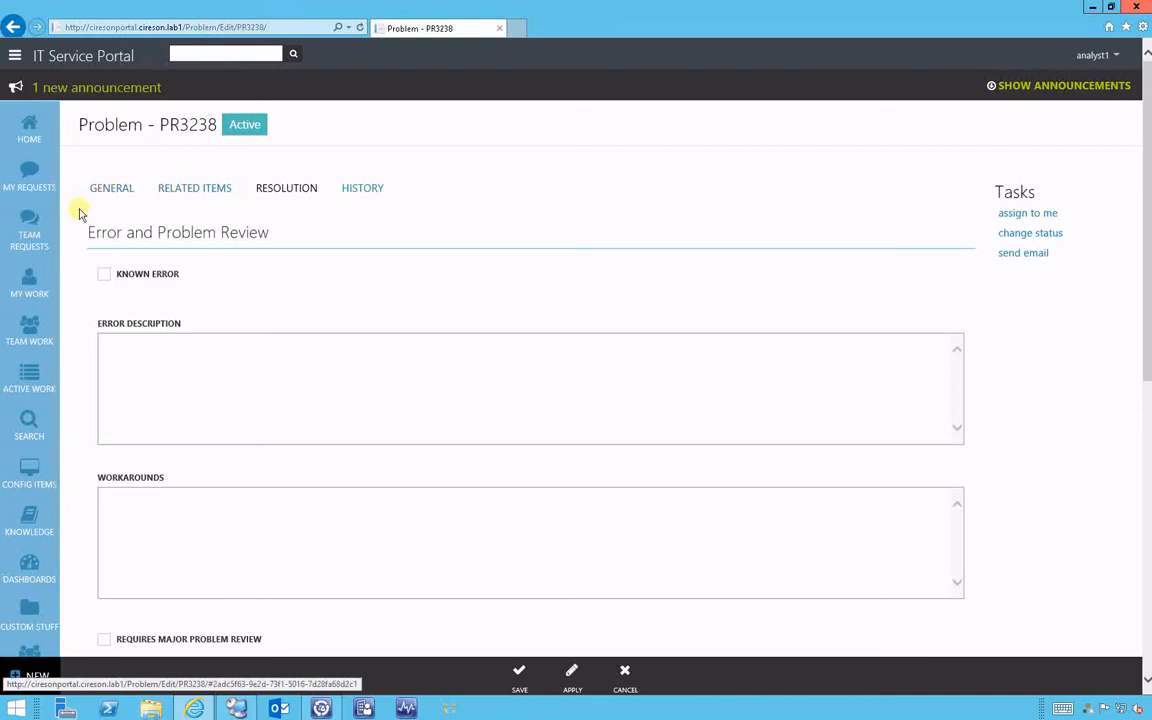
Open incident IR3496 from the active work items and examine the Time Worked section in its resolution details.
click(35, 425)
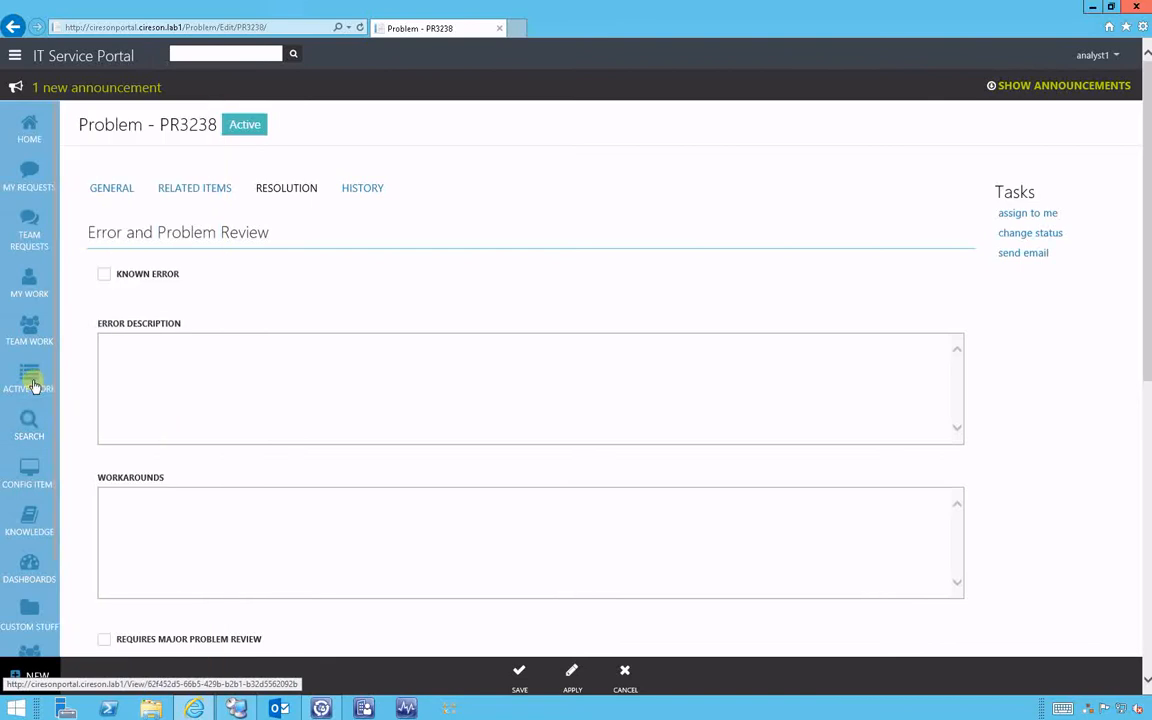
click(31, 385)
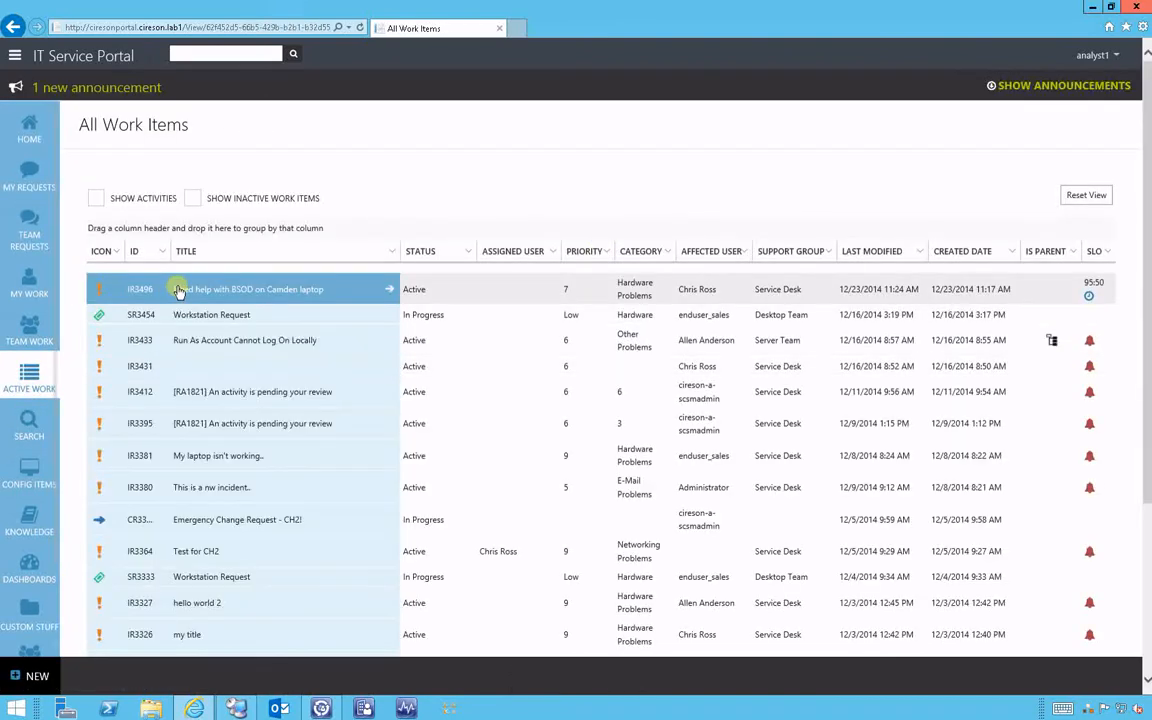
click(179, 291)
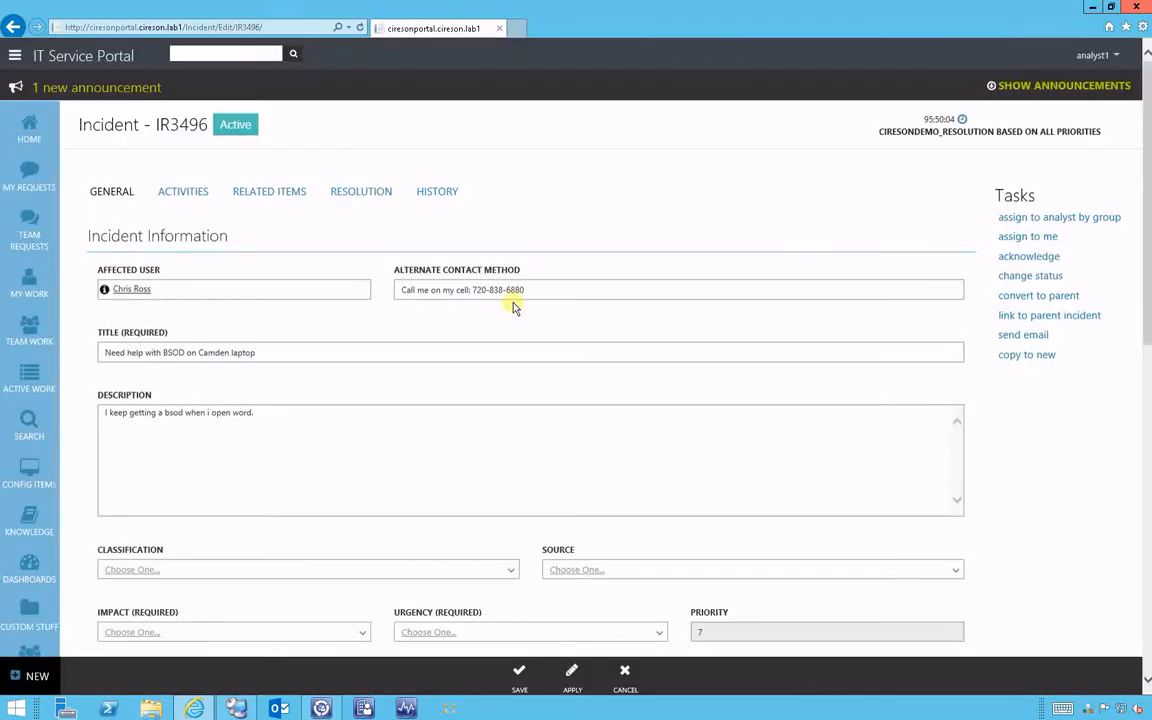
click(357, 194)
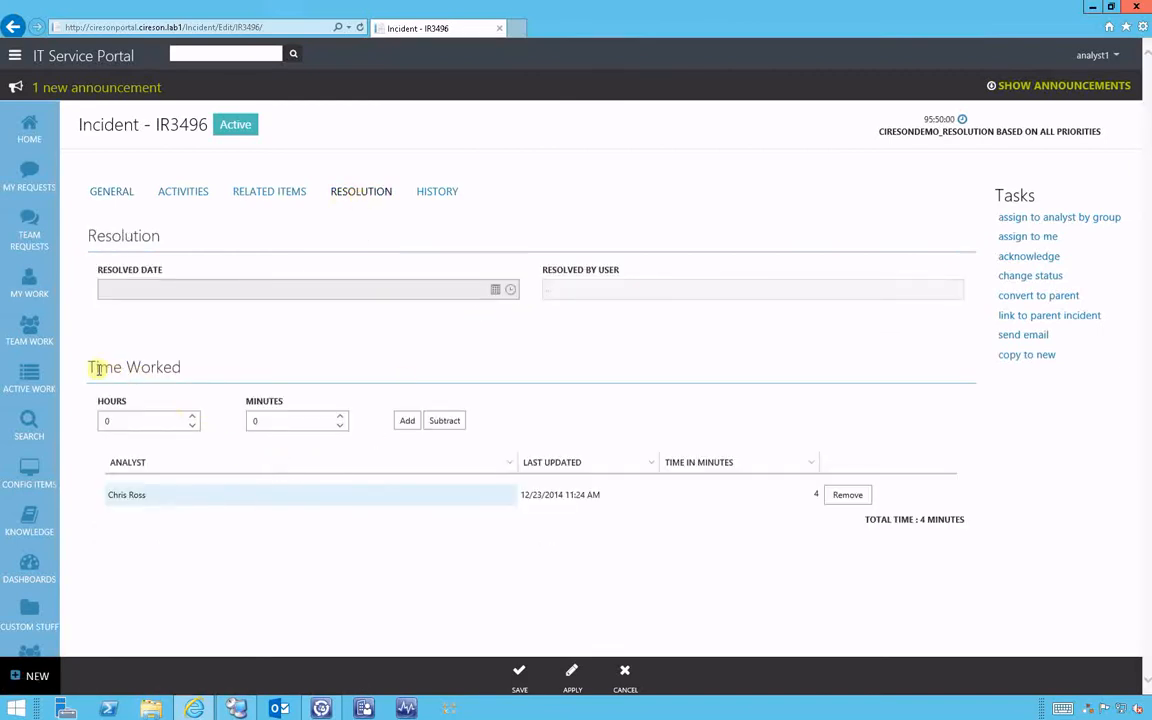
drag(97, 369, 170, 368)
click(231, 496)
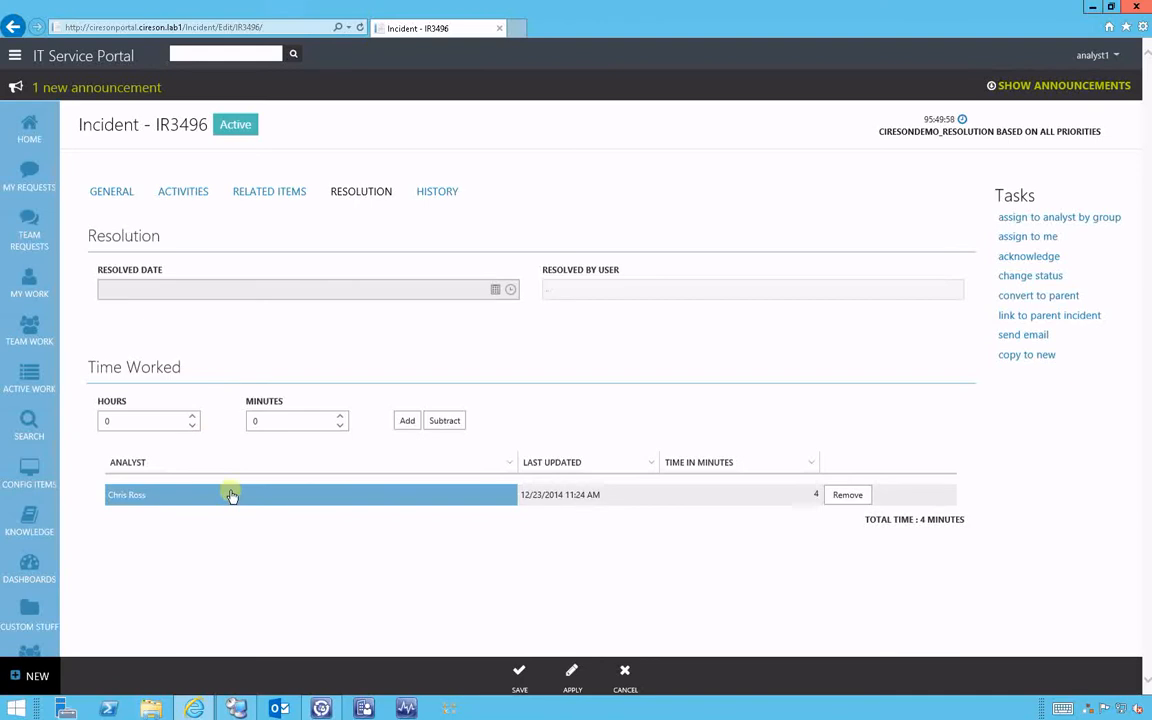
Reopen problem PR3238 from the My Work list and view its general problem information.
click(31, 134)
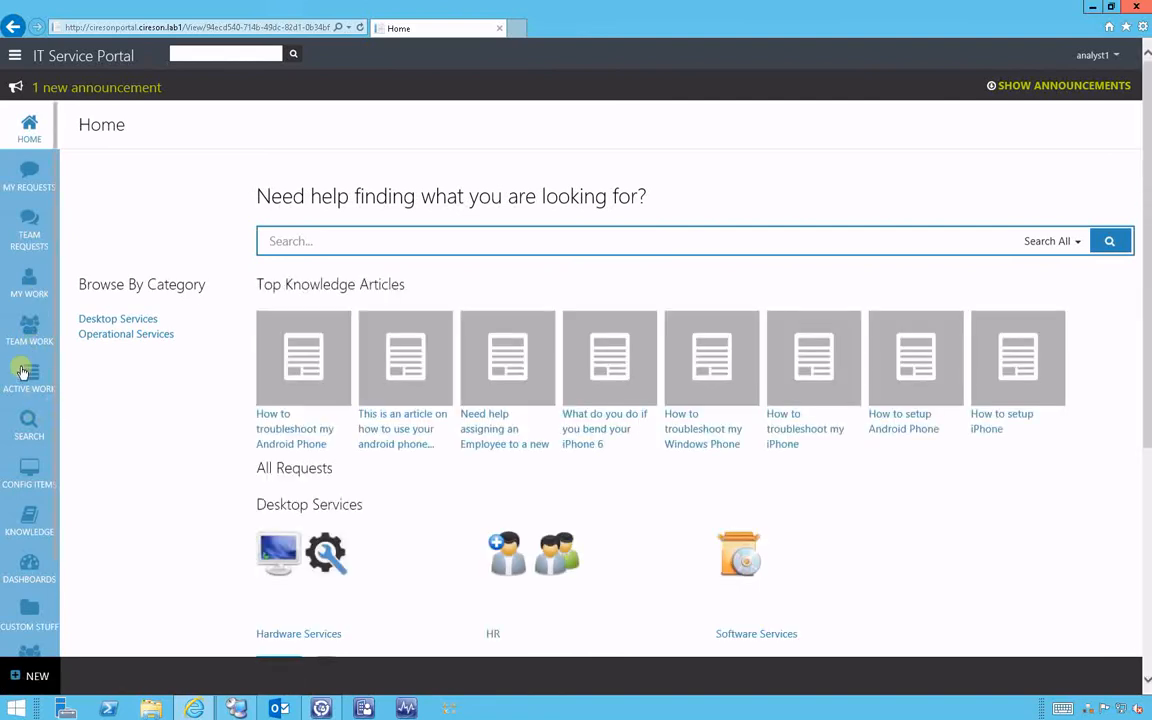
click(29, 286)
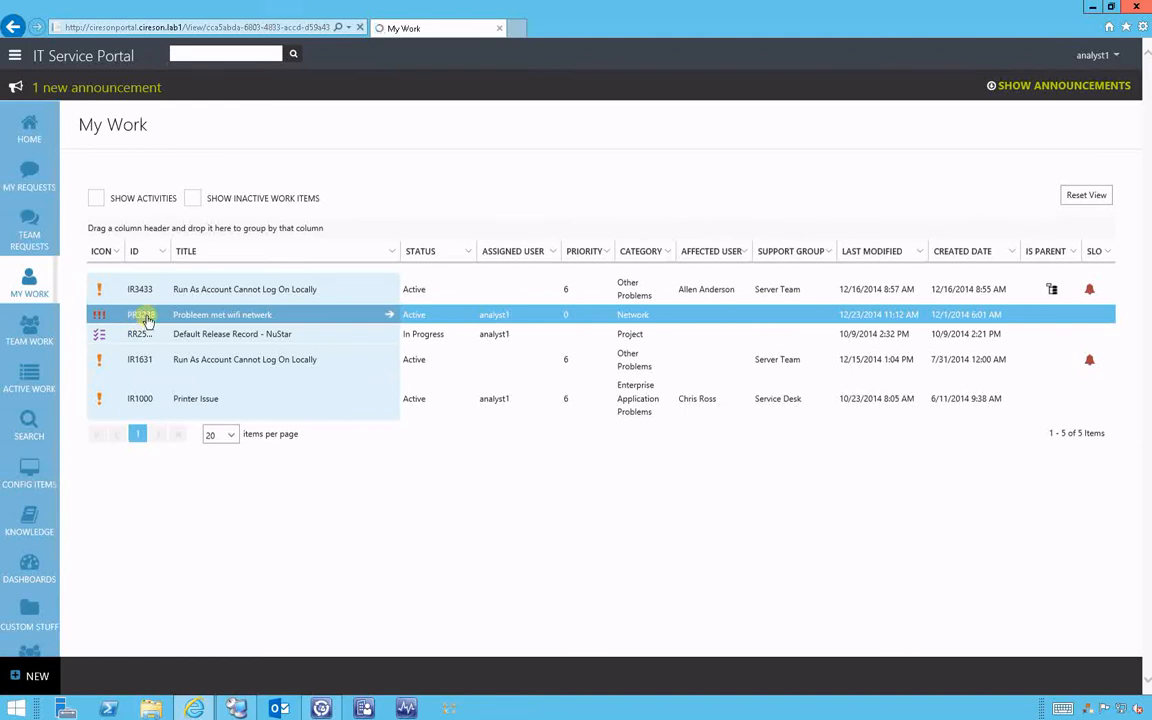
click(146, 316)
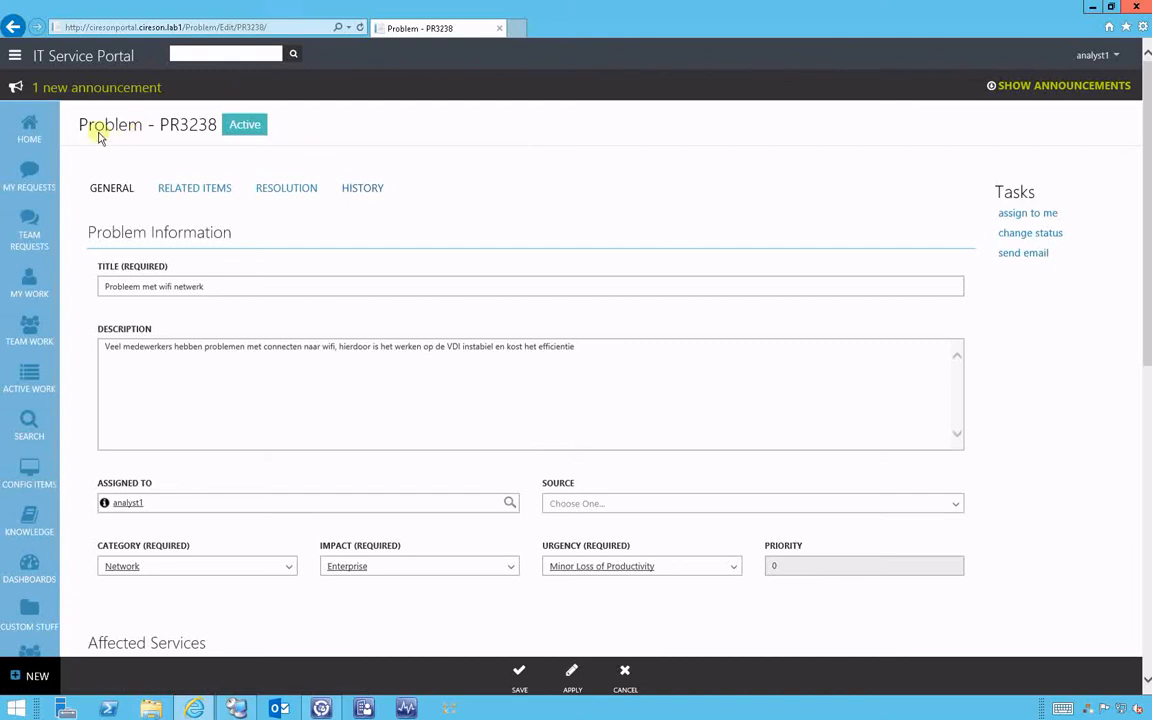
drag(86, 124, 204, 131)
click(203, 283)
Switch to the Service Manager Console, filter the management packs by "time track", and select the Cireson Time Tracker pack.
click(321, 706)
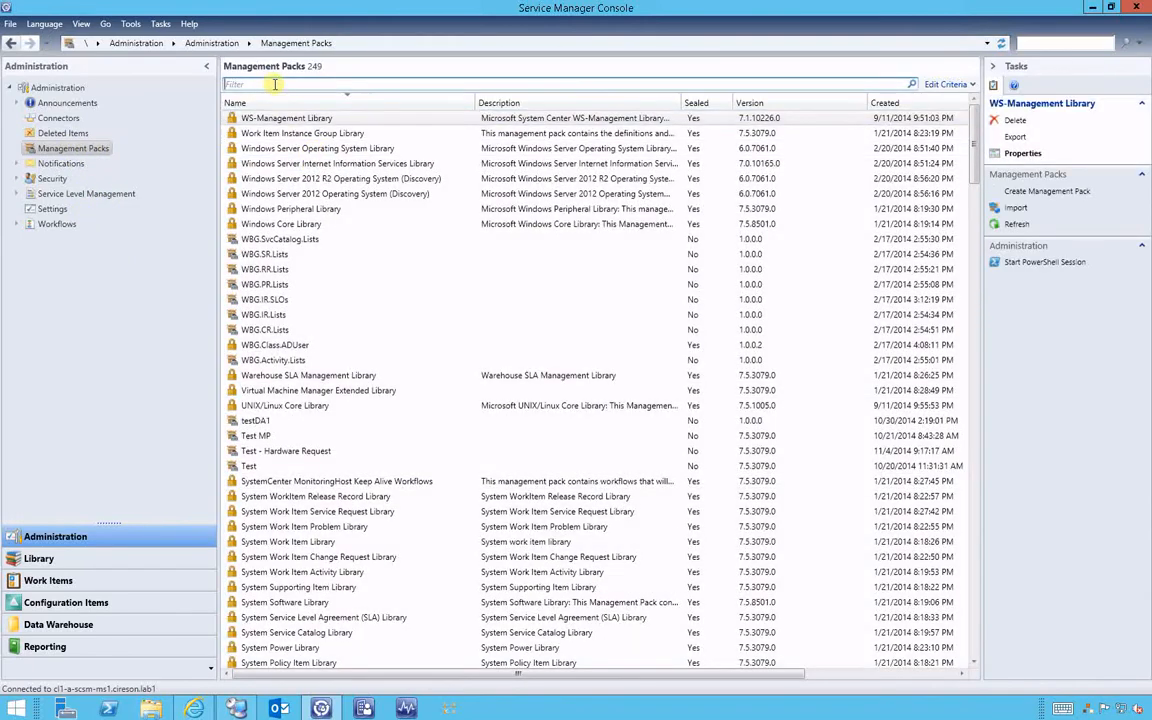
text(track)
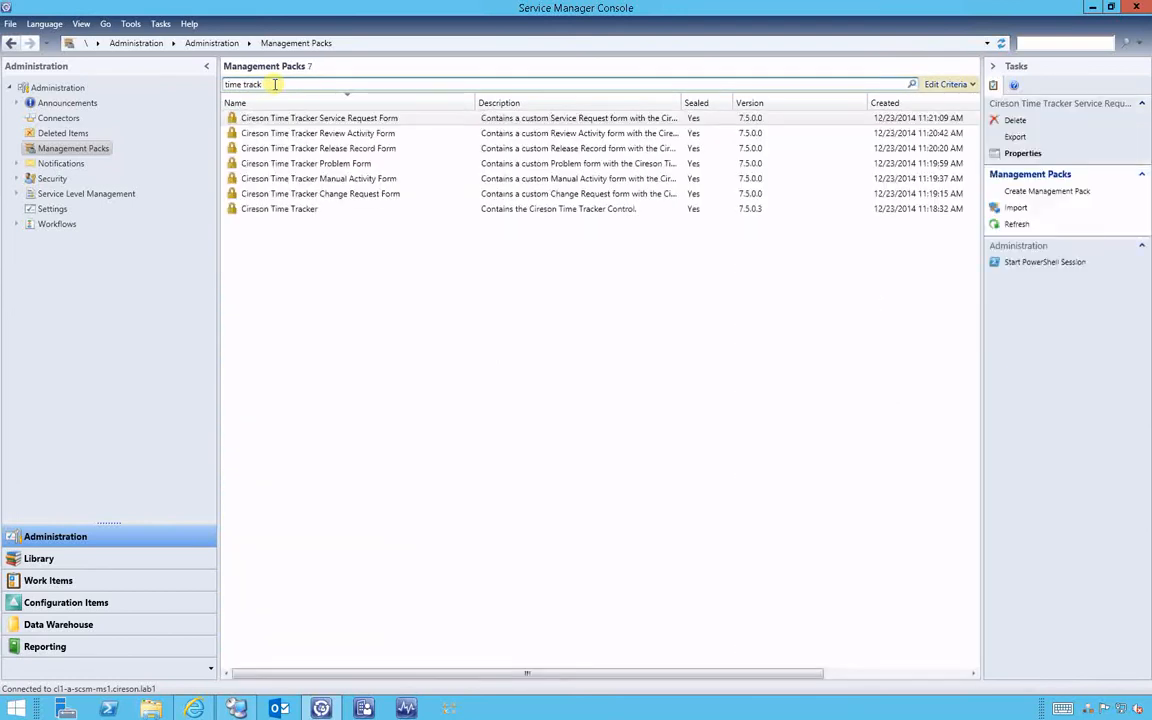
click(282, 209)
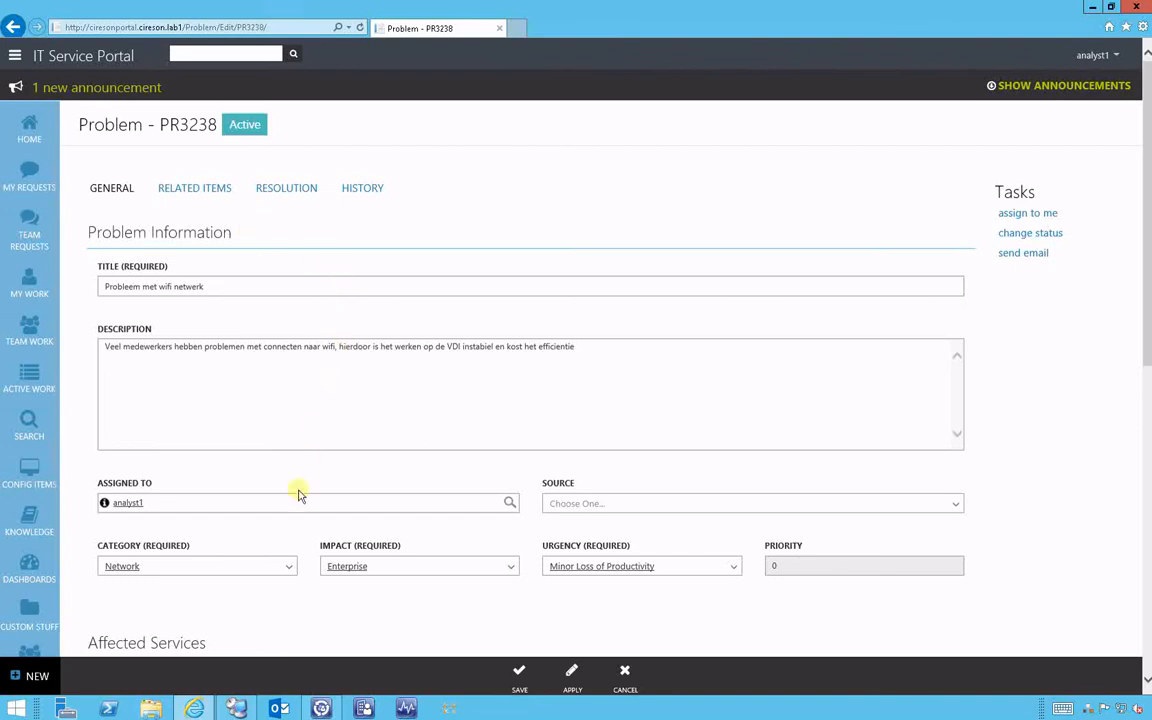
Switch to Remote Desktop Connection Manager, locate Incident.js in the CustomSpace folder, and view its code in Notepad++.
click(236, 708)
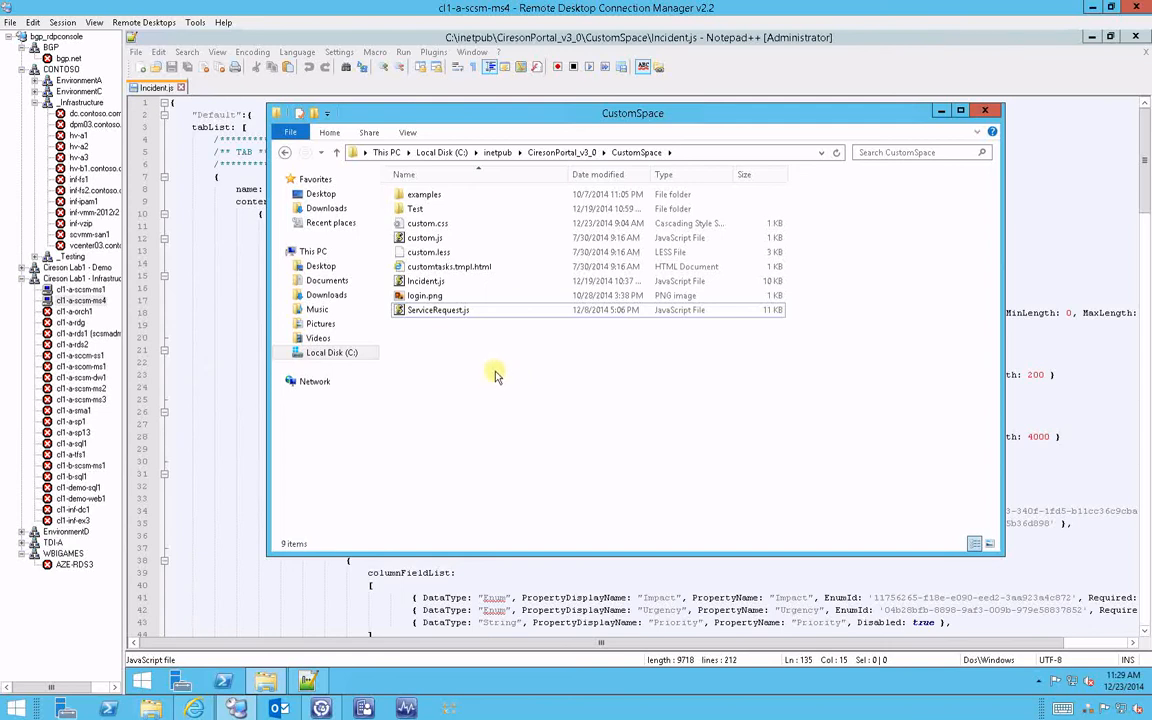
click(440, 282)
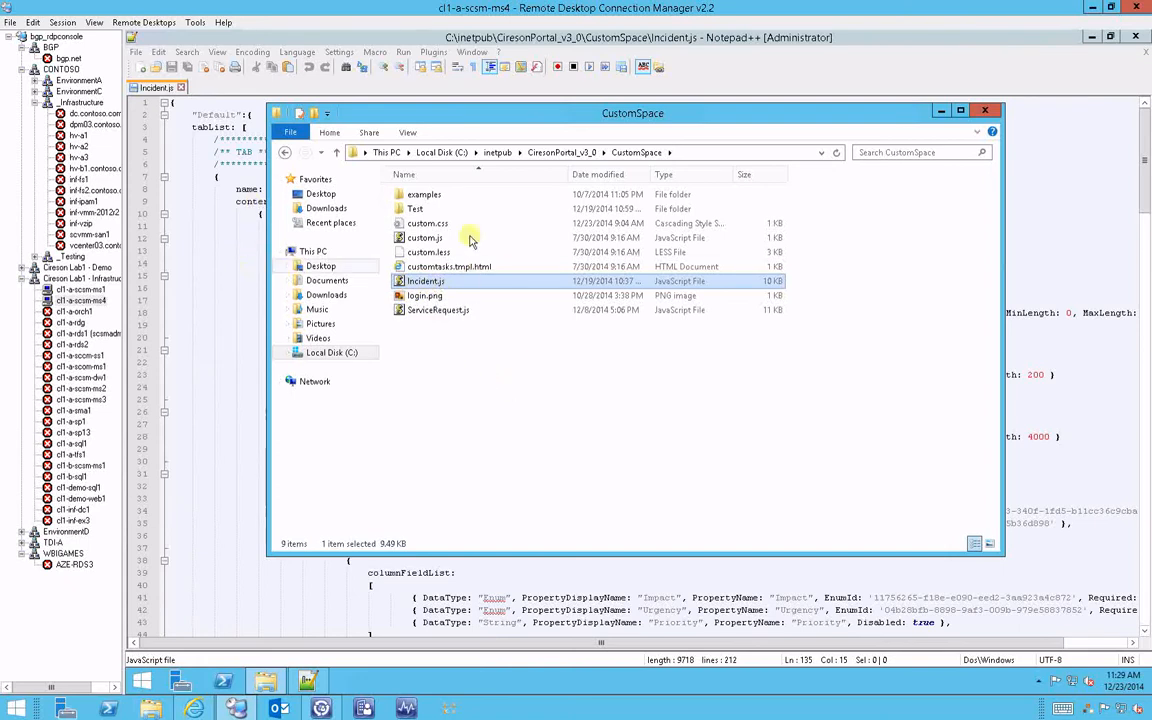
click(940, 113)
click(556, 269)
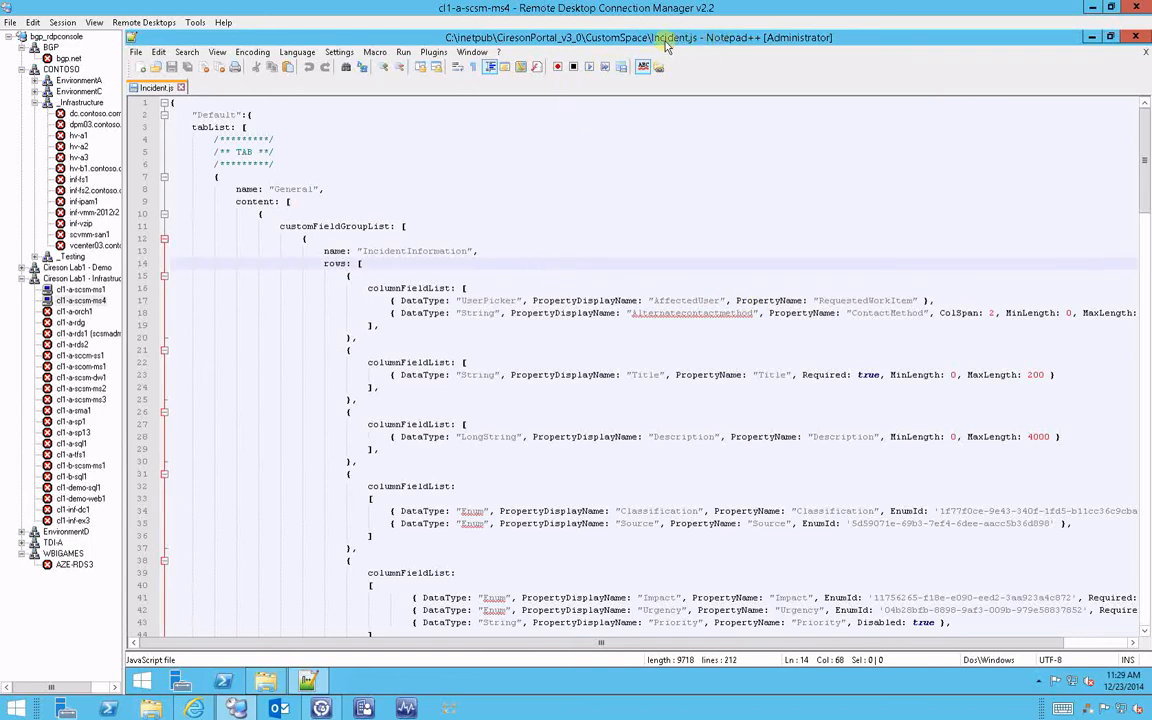
click(383, 263)
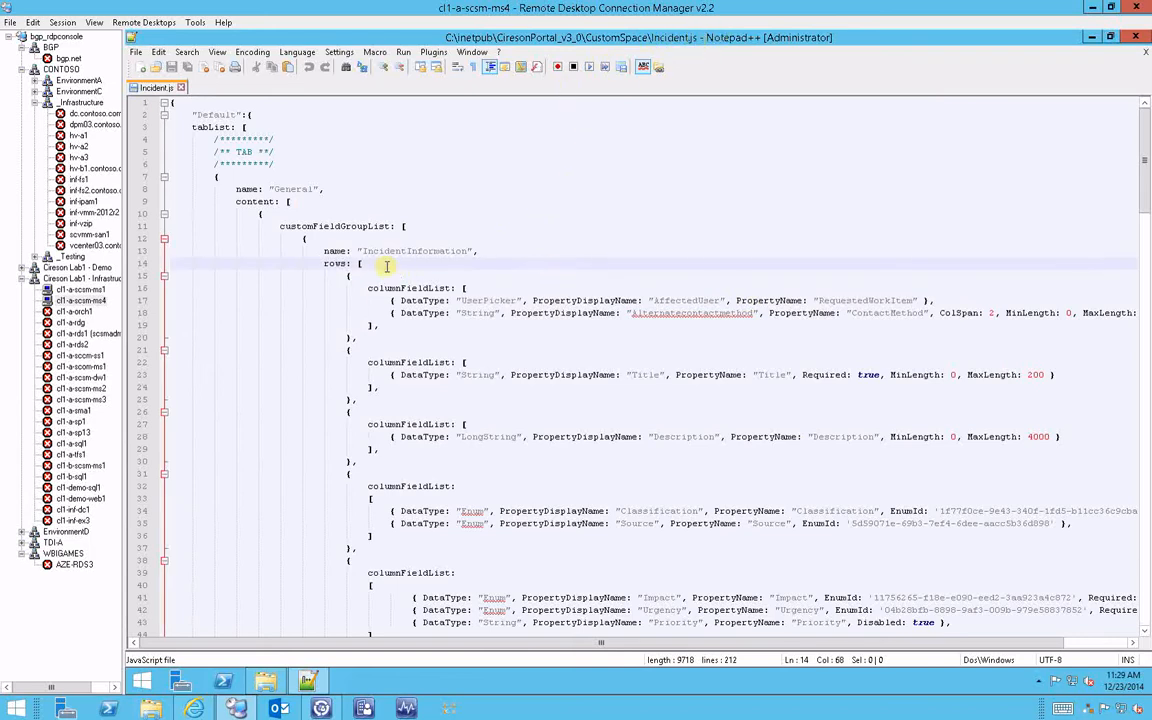
Browse to CiresonPortal_v3_0\Scripts\forms\templates and select the Problem.js form template.
click(265, 681)
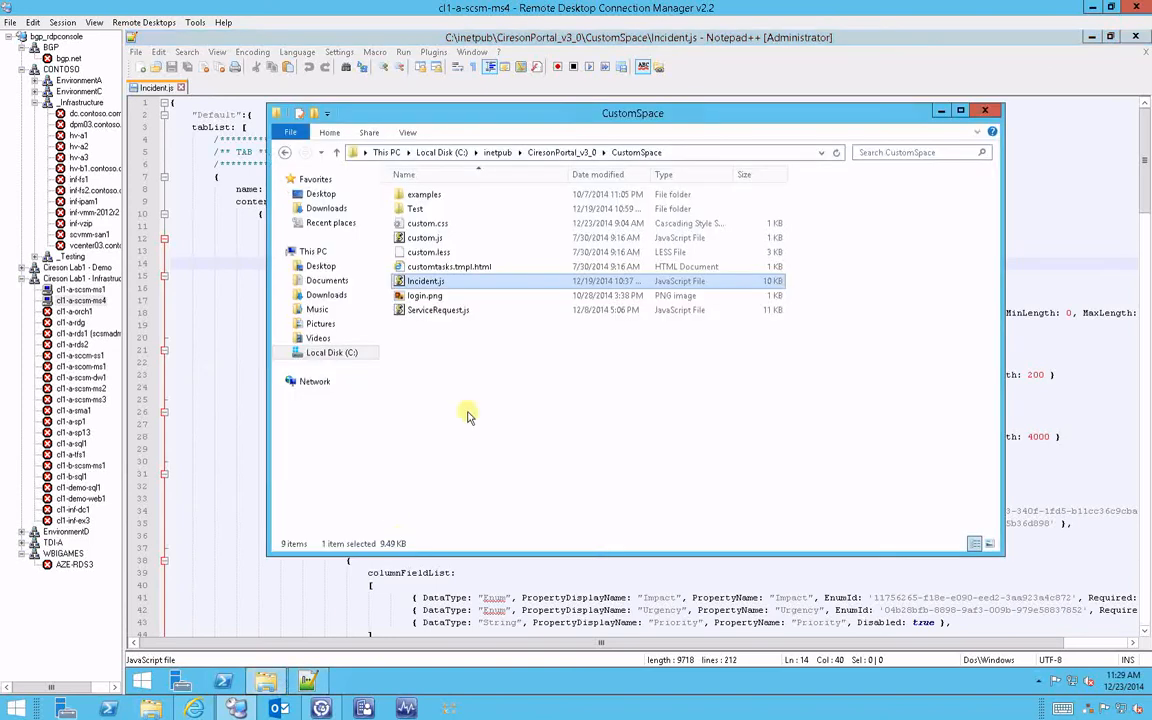
click(285, 152)
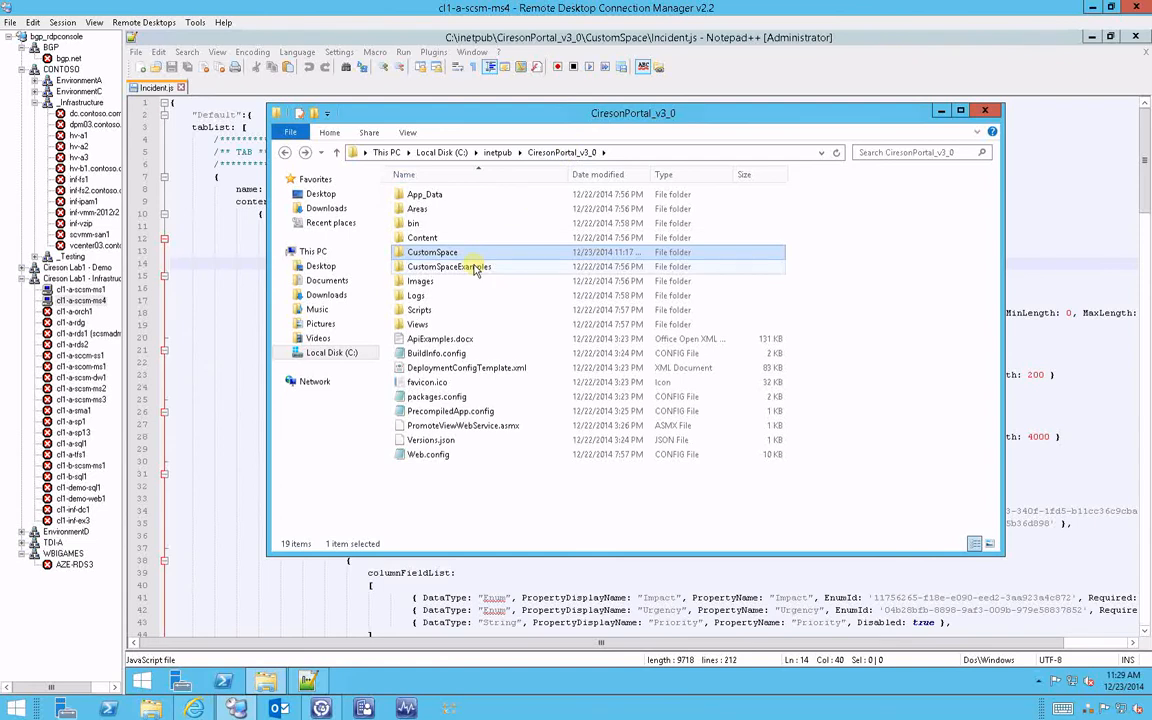
double_click(413, 312)
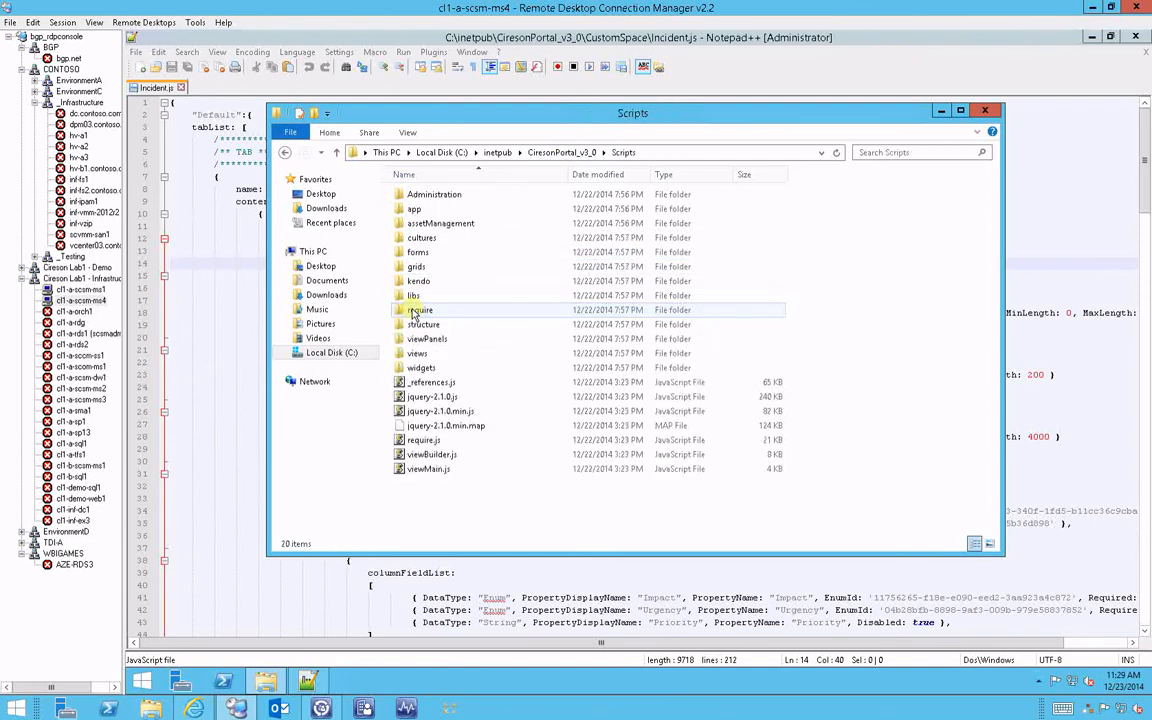
click(427, 254)
double_click(427, 254)
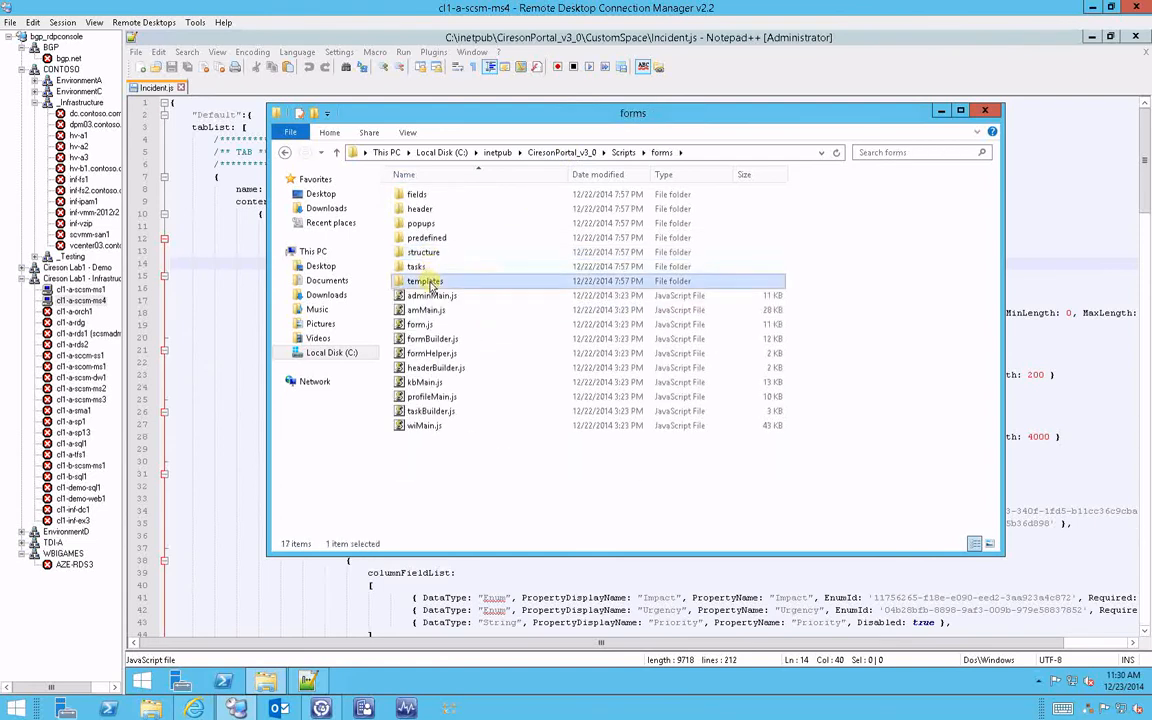
double_click(420, 290)
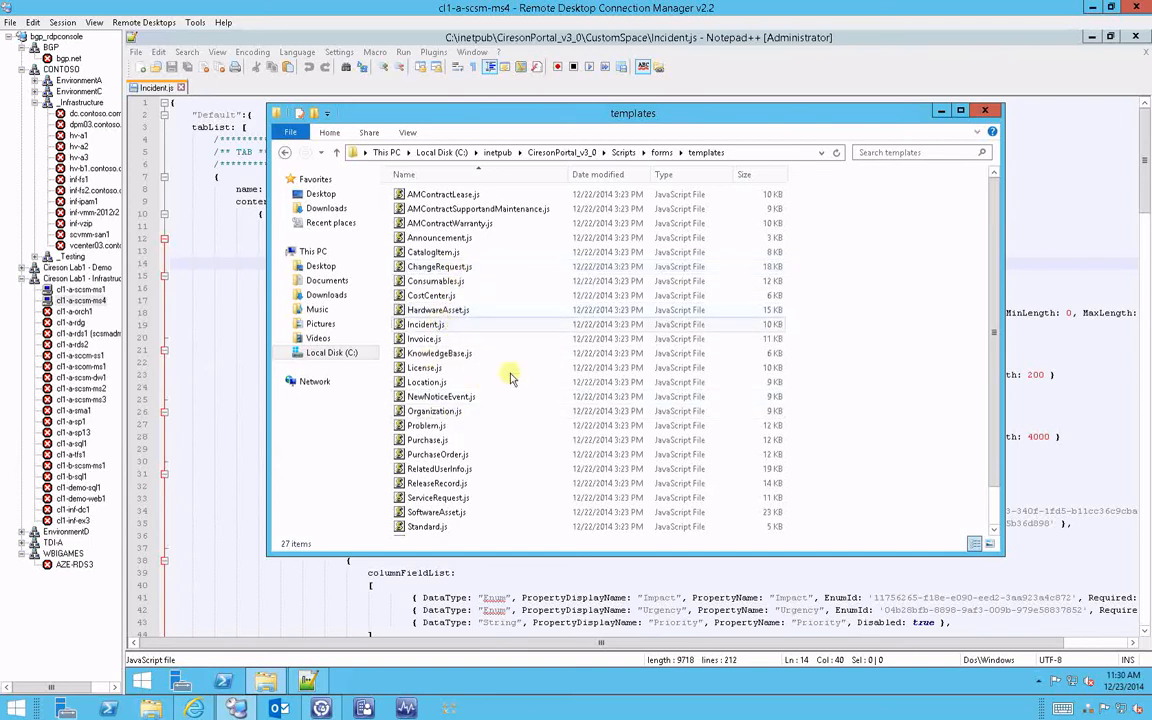
click(448, 425)
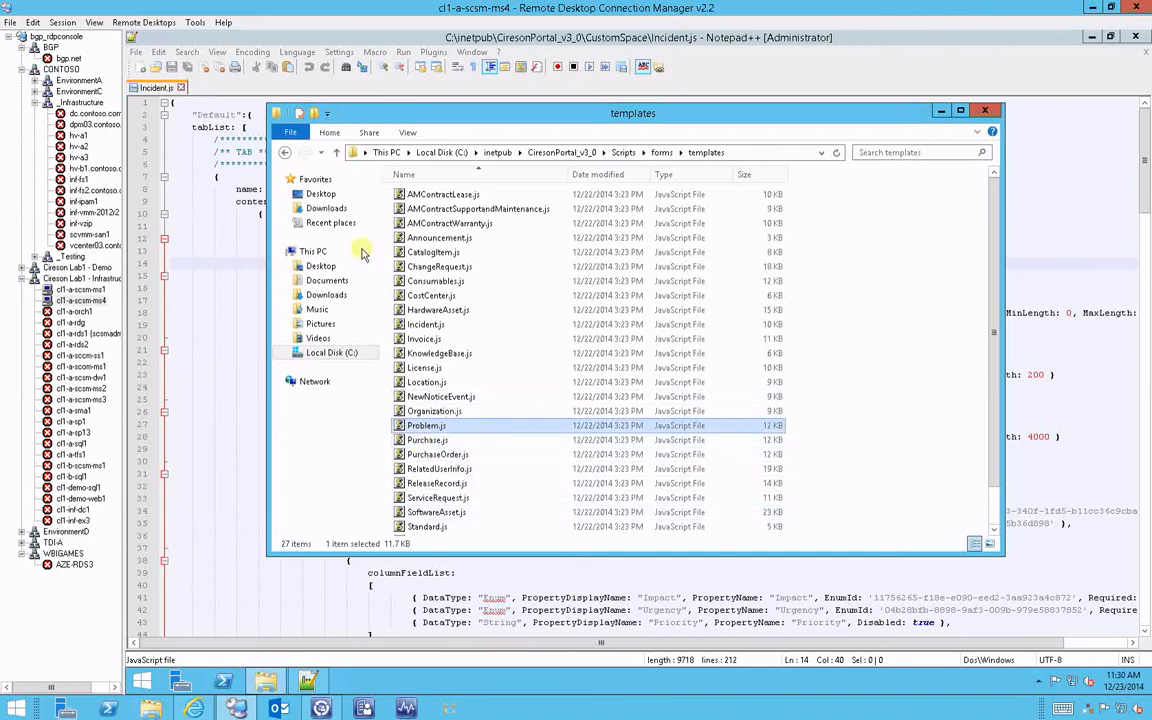
Return to the CiresonPortal_v3_0 folder and paste the copied Problem.js template into the CustomSpace folder.
click(285, 152)
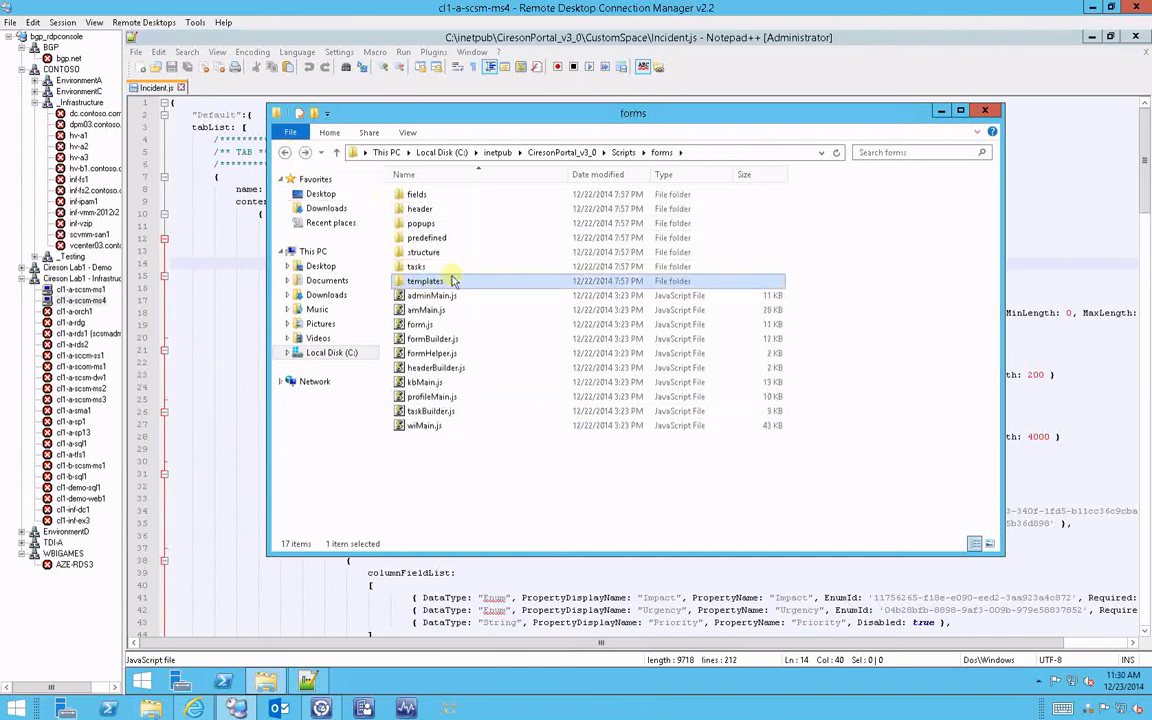
click(285, 152)
click(285, 152)
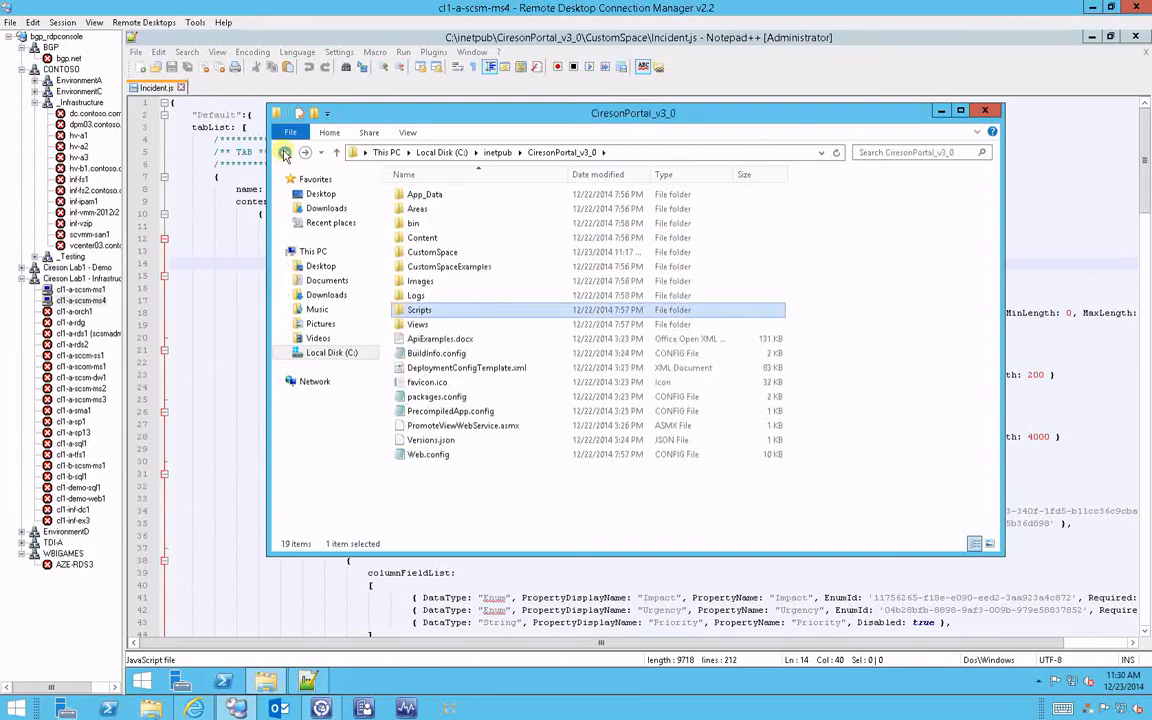
double_click(420, 250)
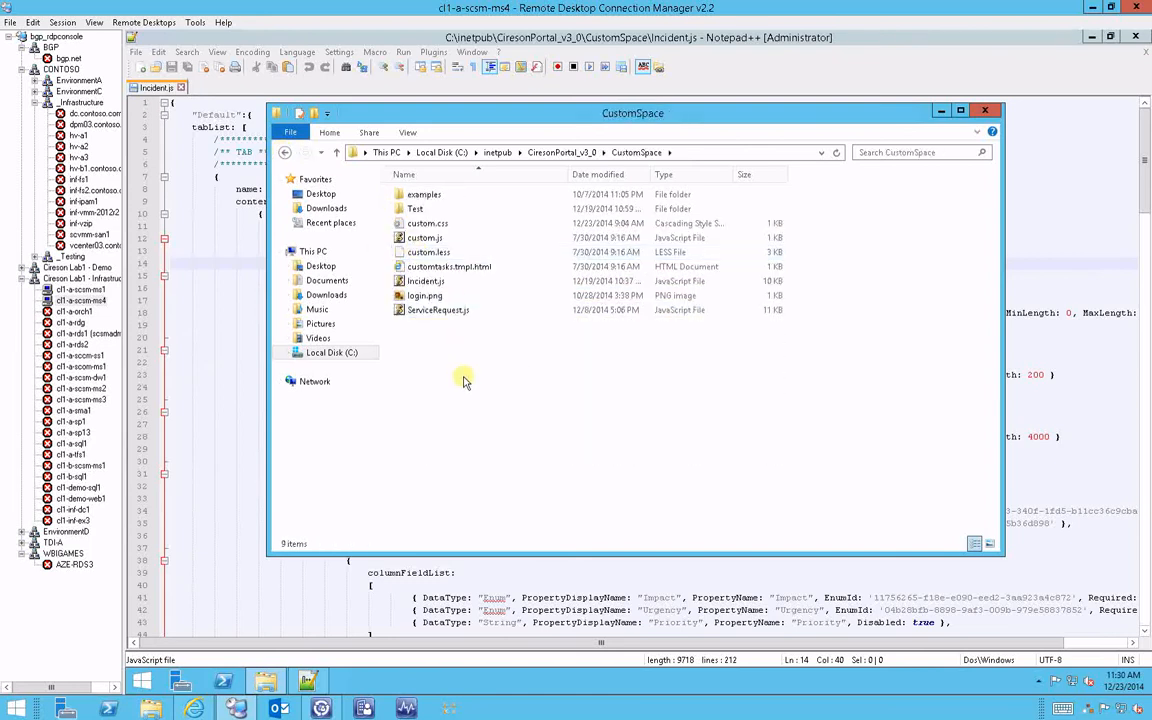
key(ctrl+v)
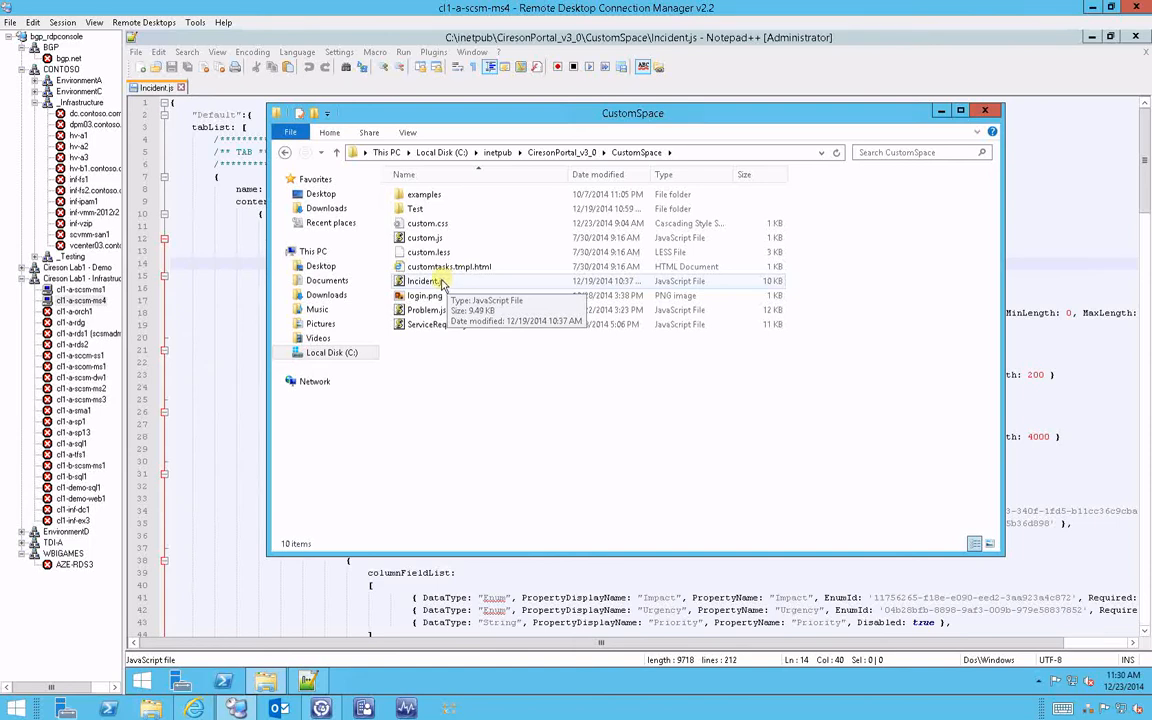
Return to the Incident.js code, collapse the IncidentInformation group of the General tab, and review the tab definitions below it.
click(252, 261)
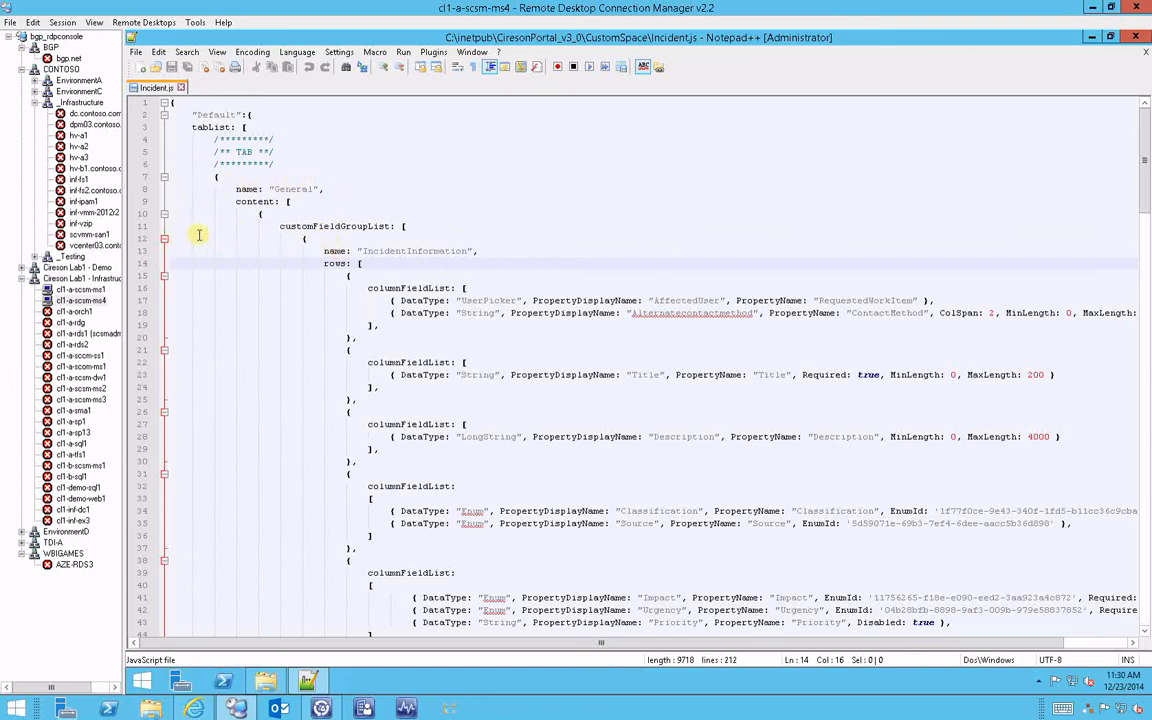
drag(290, 162, 163, 133)
click(270, 151)
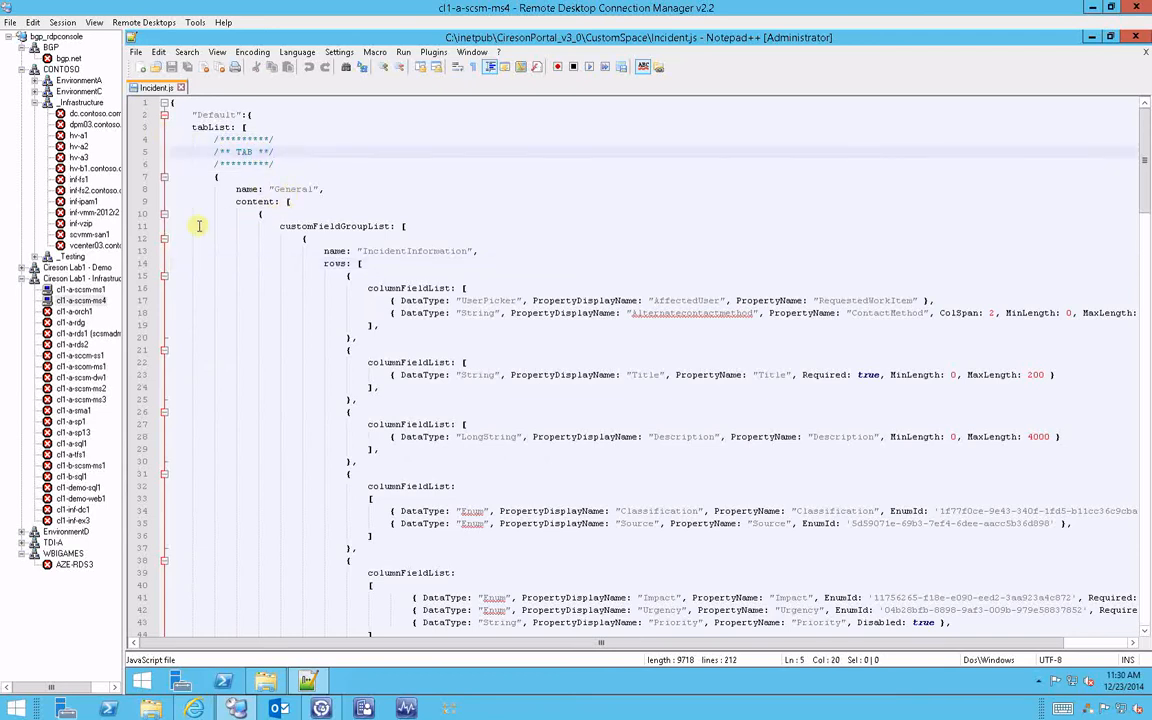
click(162, 239)
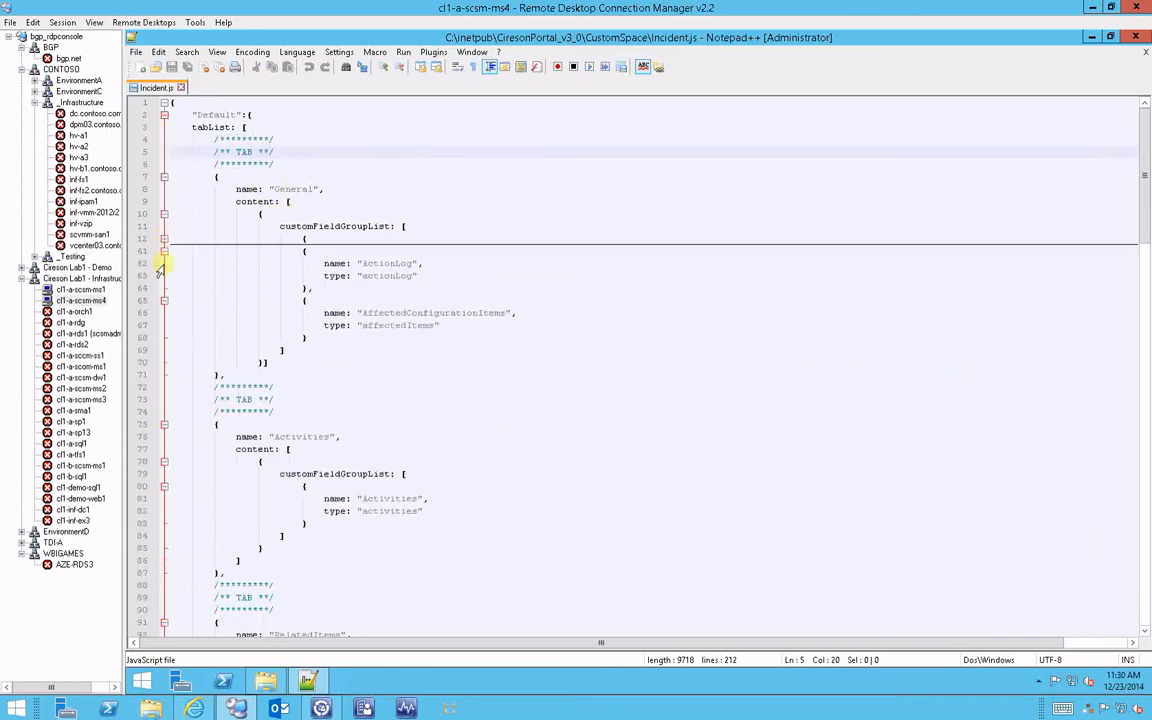
scroll(264, 437, down, 6)
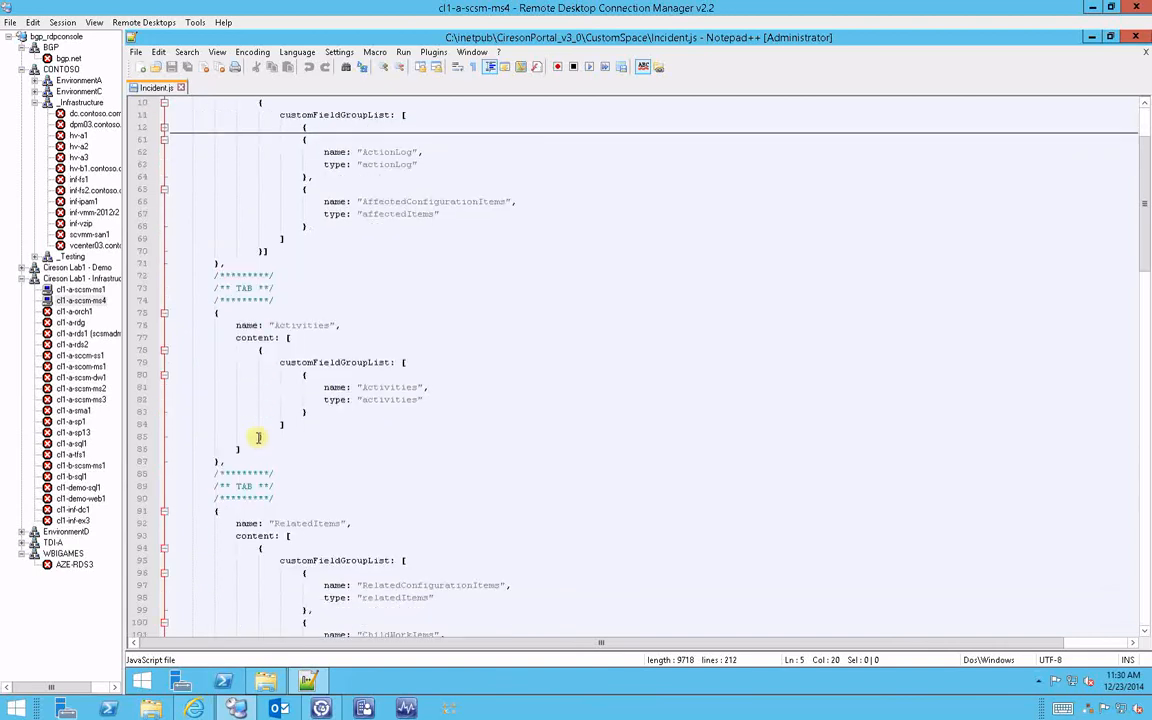
scroll(289, 411, down, 3)
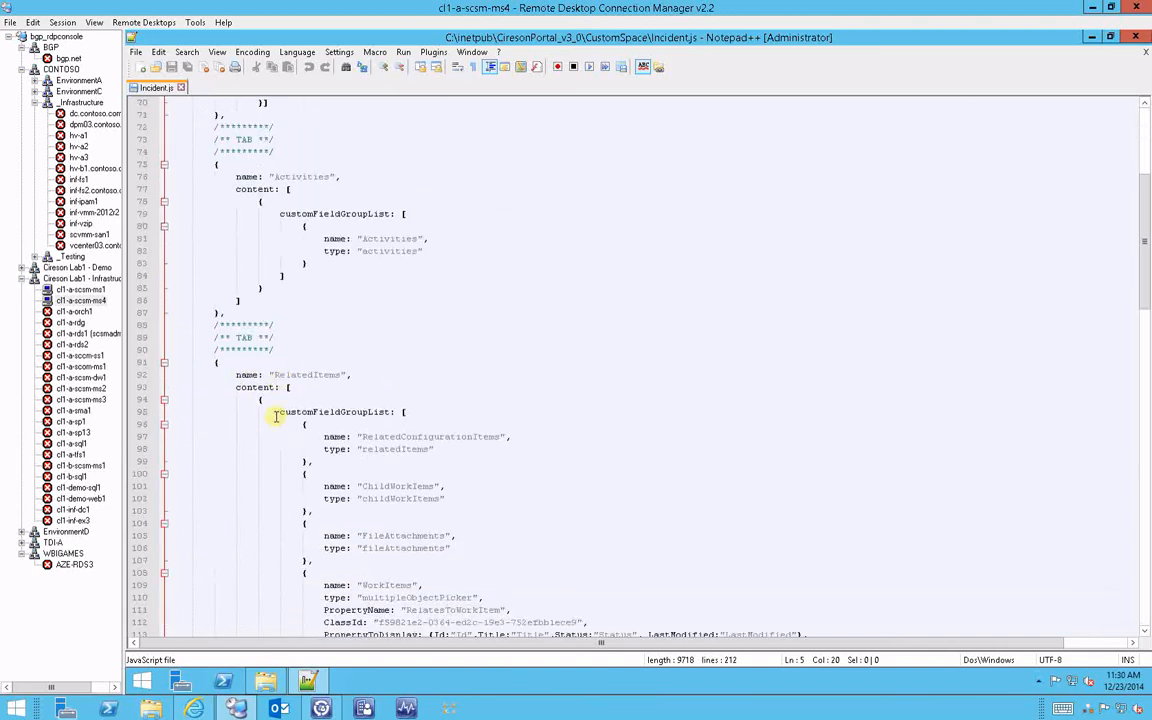
Collapse the RelatedItems and Resolution tab contents in Incident.js and examine how the Default and DefaultEndUser sections are structured.
click(163, 350)
click(163, 350)
click(164, 326)
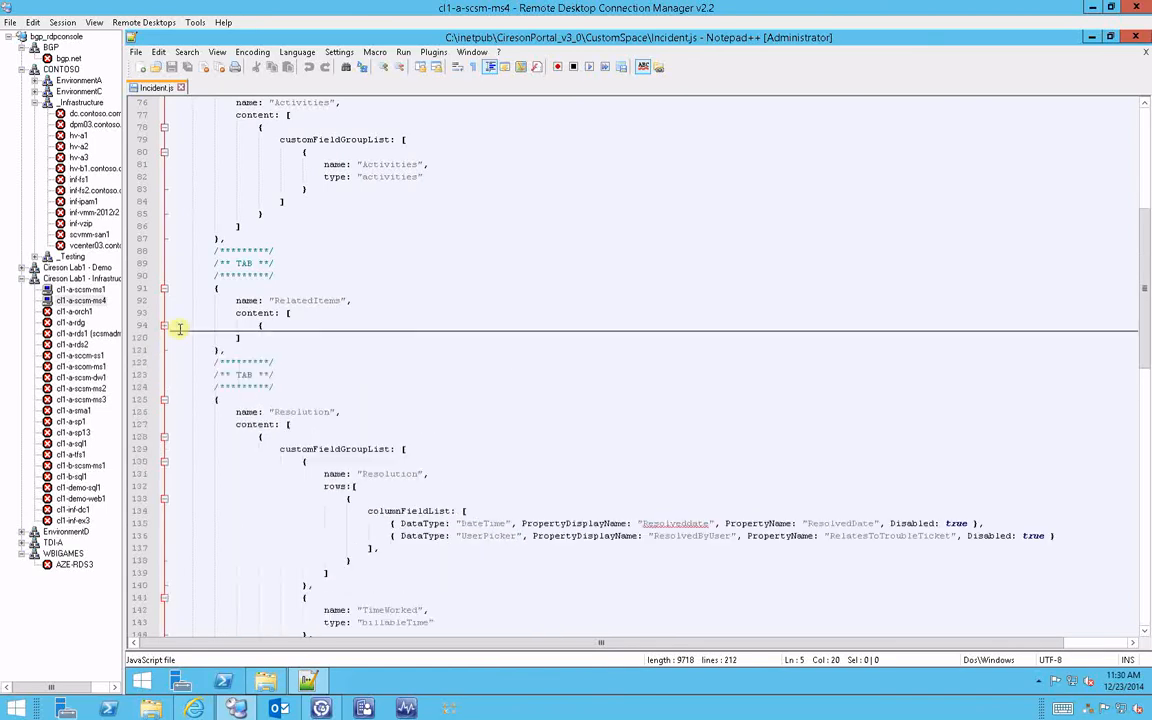
scroll(258, 390, down, 4)
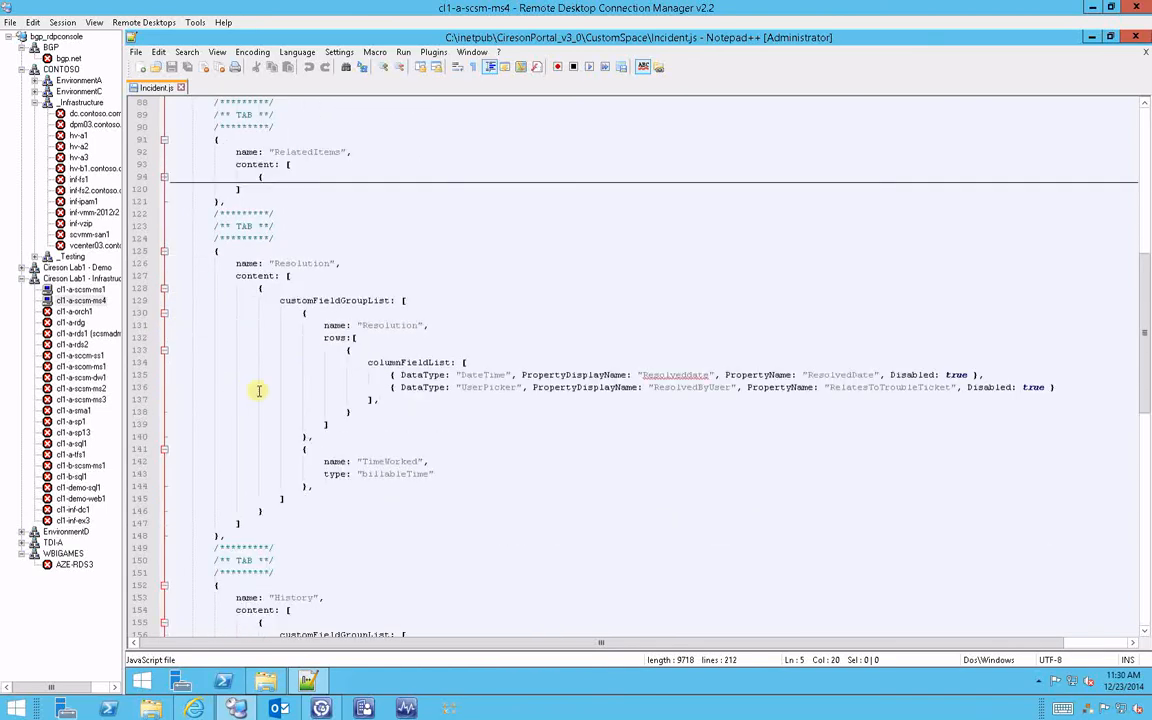
click(164, 288)
scroll(282, 388, down, 4)
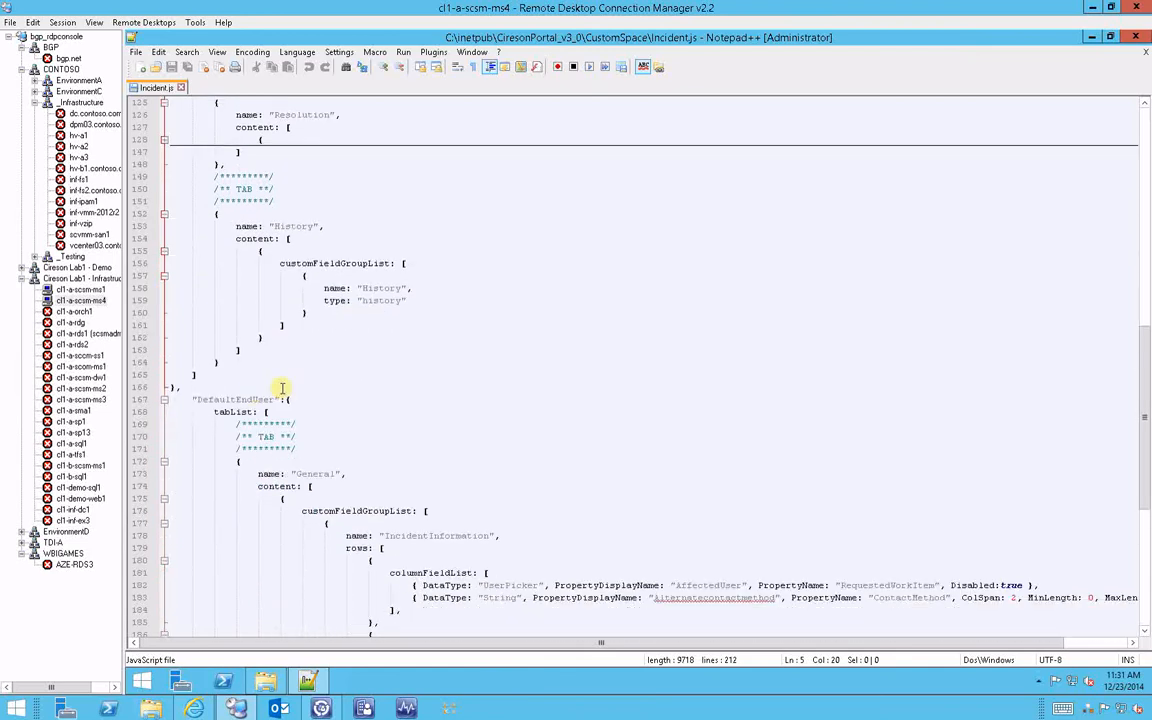
scroll(282, 437, down, 3)
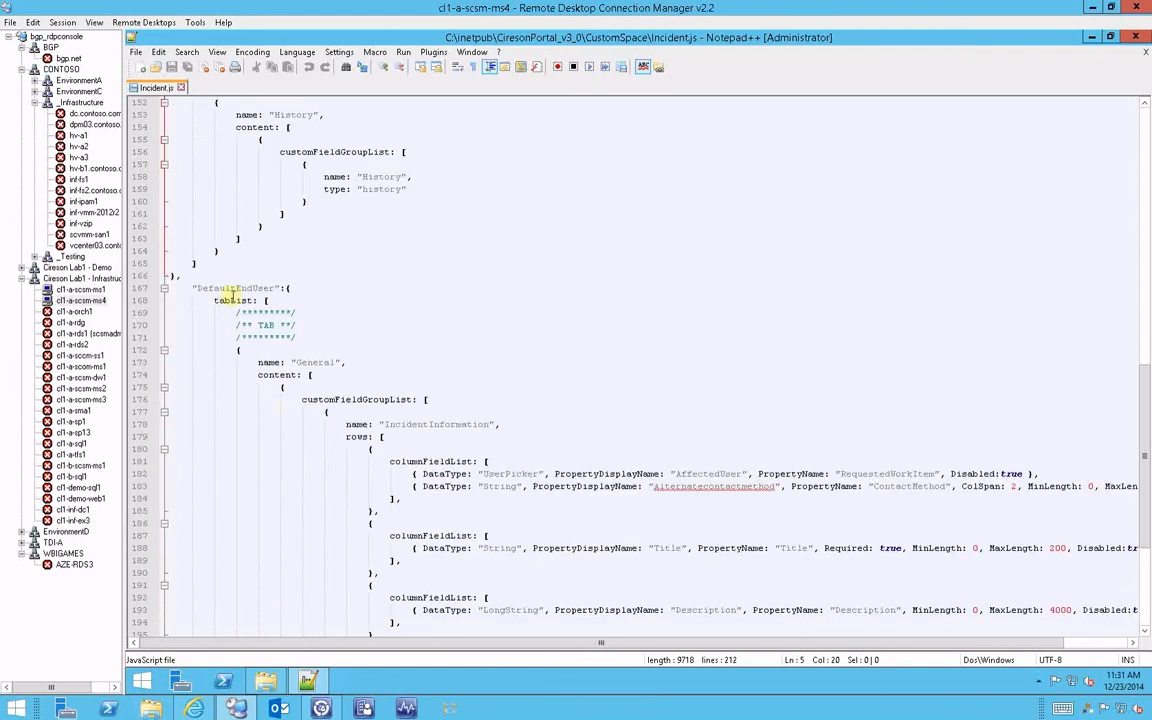
scroll(162, 290, up, 8)
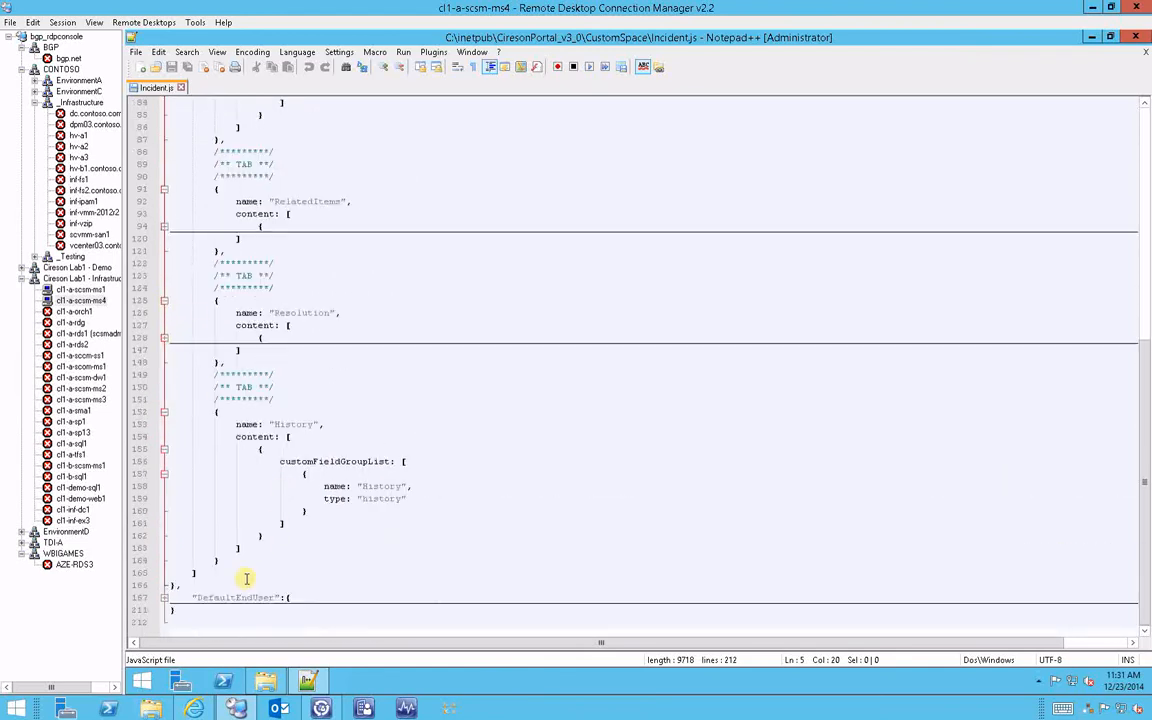
scroll(245, 580, up, 2)
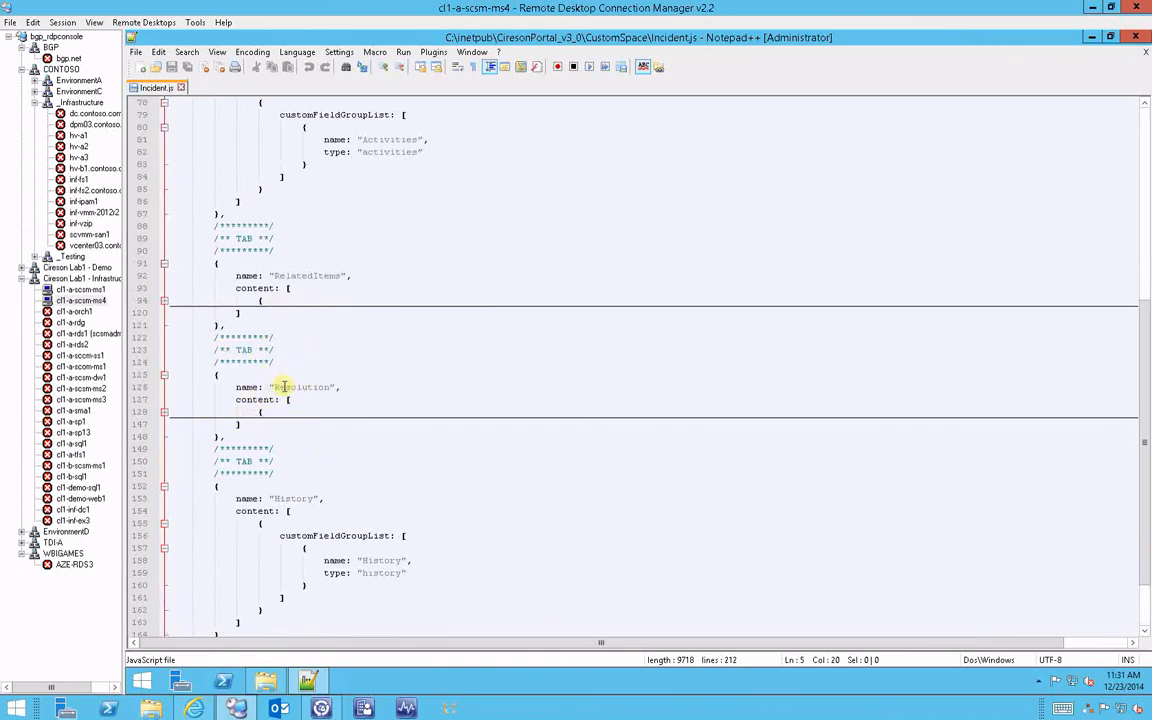
Expand the Resolution tab in Incident.js, locate its TimeWorked group, and copy the entire tab block including the TAB comment.
click(163, 412)
scroll(229, 442, down, 3)
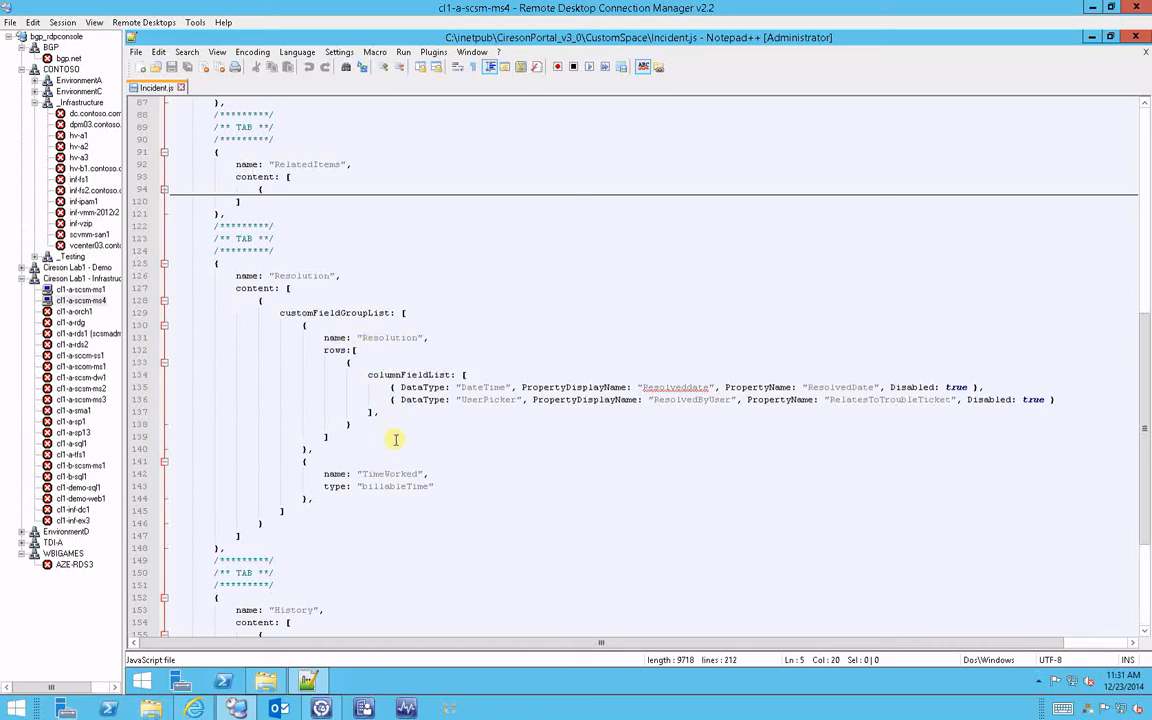
drag(324, 473, 170, 469)
key(Left)
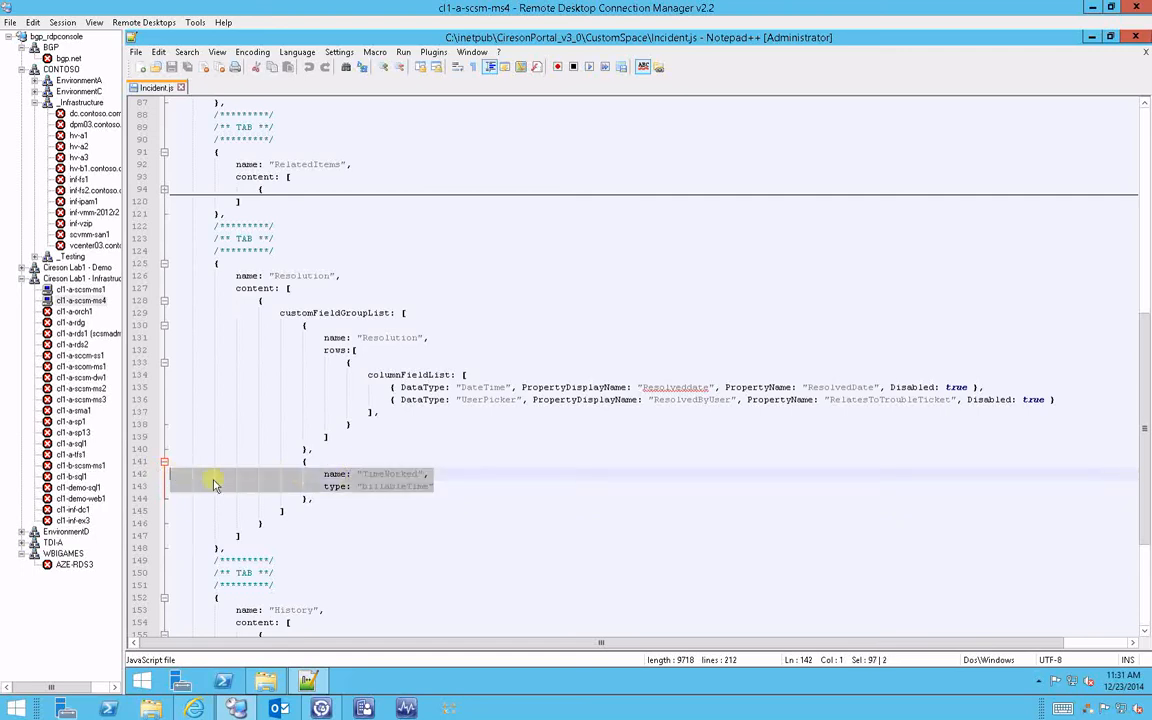
click(214, 478)
drag(453, 486, 147, 476)
drag(344, 500, 185, 464)
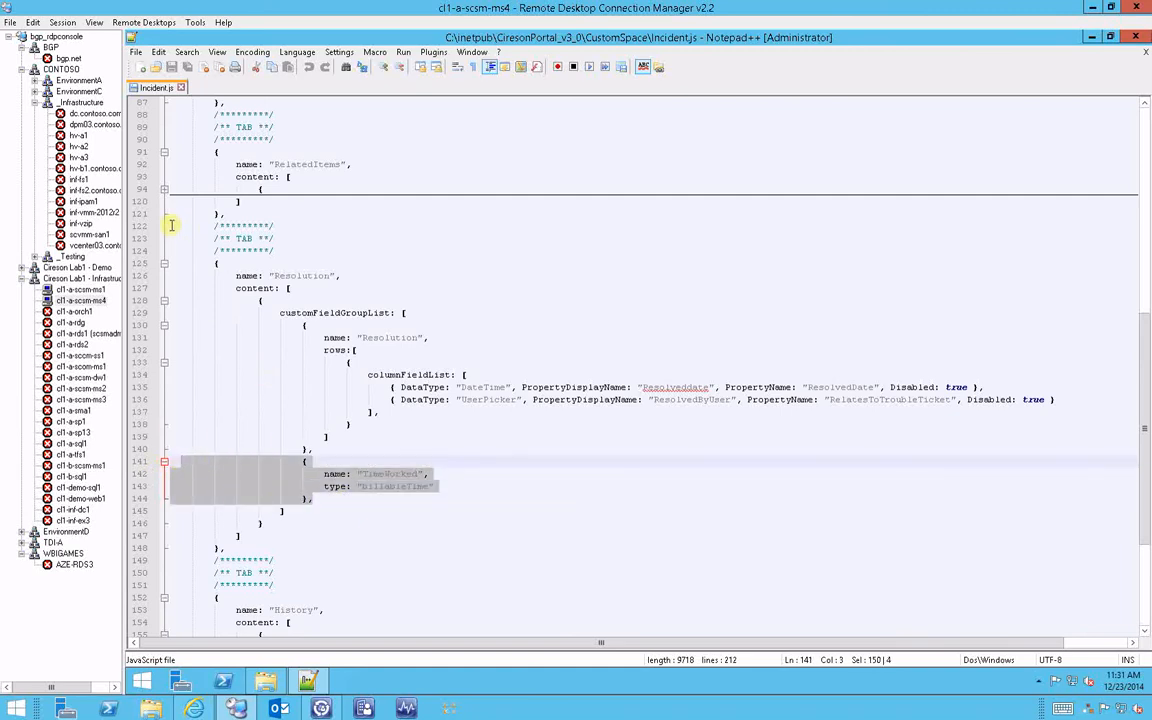
drag(171, 225, 337, 545)
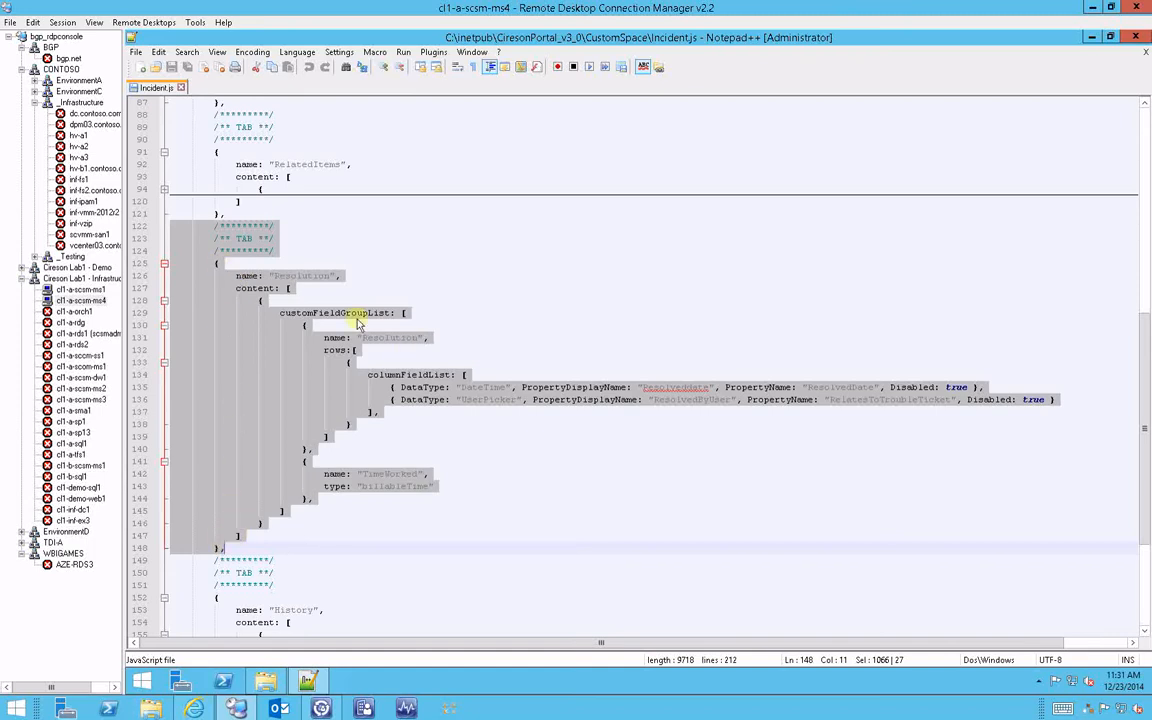
Open the Problem.js copy in the CustomSpace folder for editing in Notepad++.
click(265, 681)
right_click(431, 313)
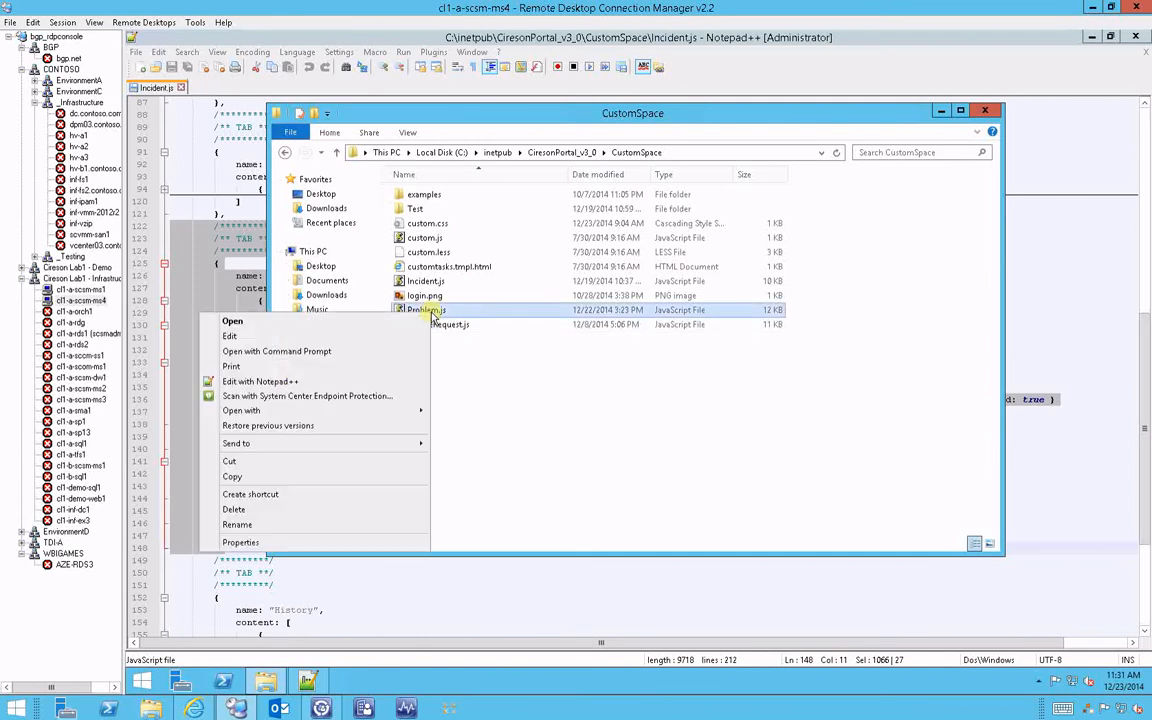
click(270, 381)
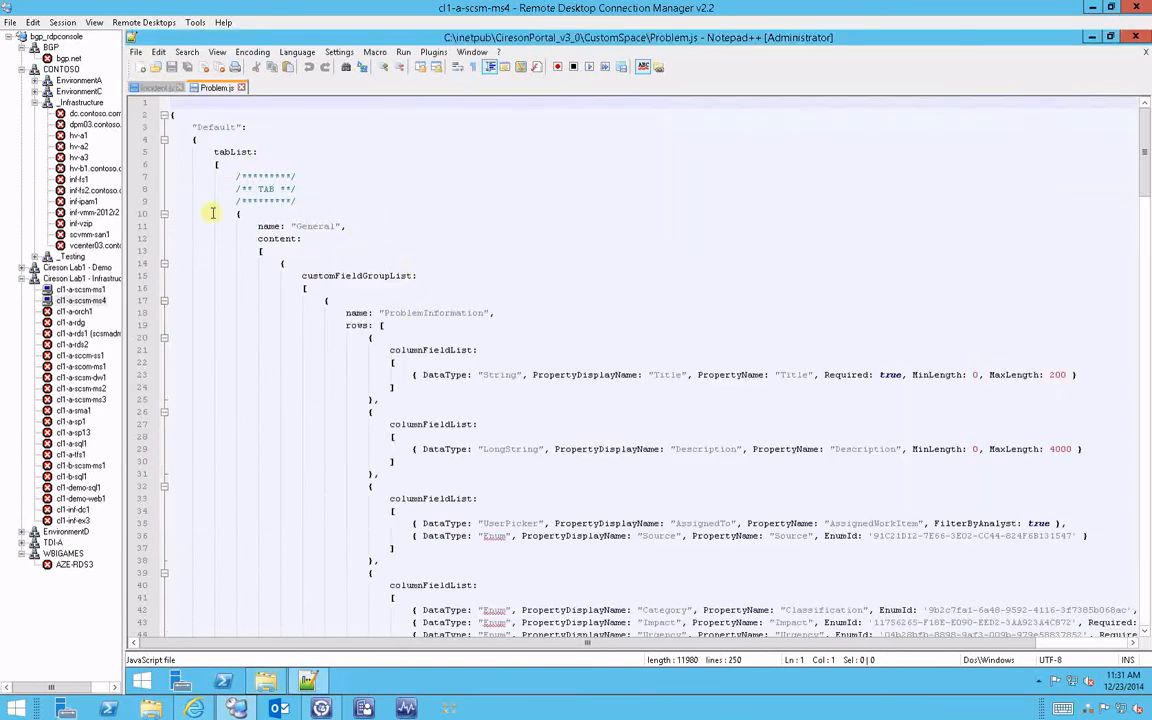
Collapse the General, RelatedItems, Resolution and History tab contents and the DefaultEndUser section in Problem.js to review its structure.
click(164, 263)
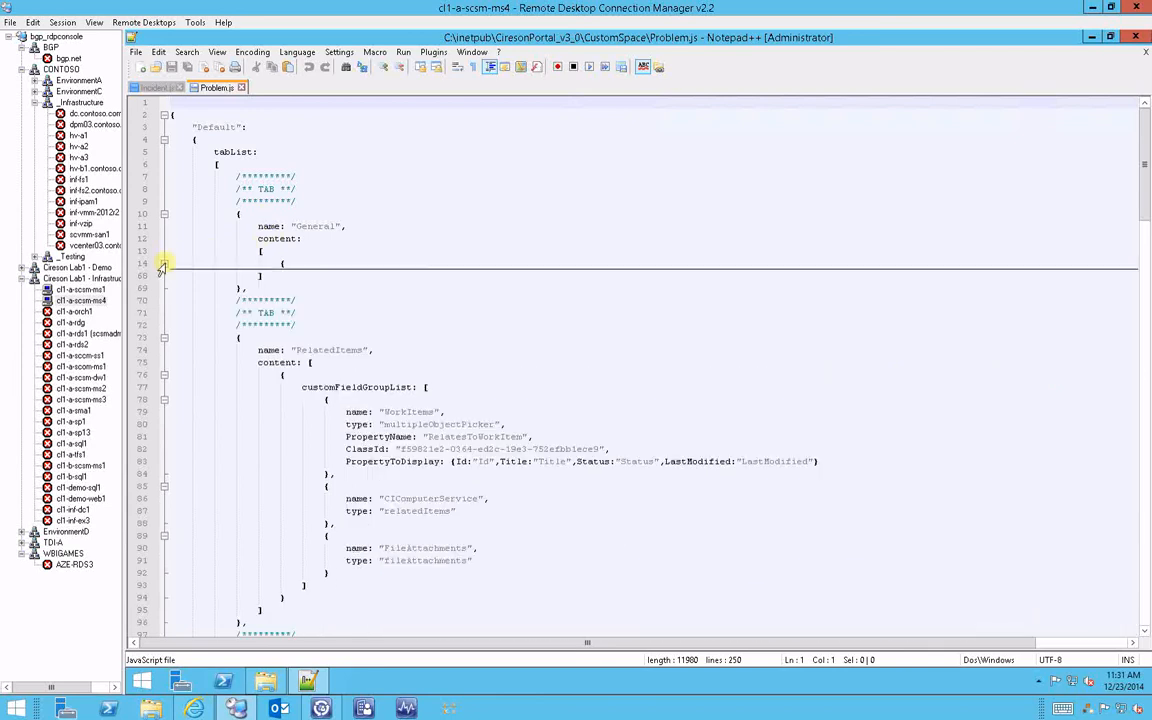
click(163, 375)
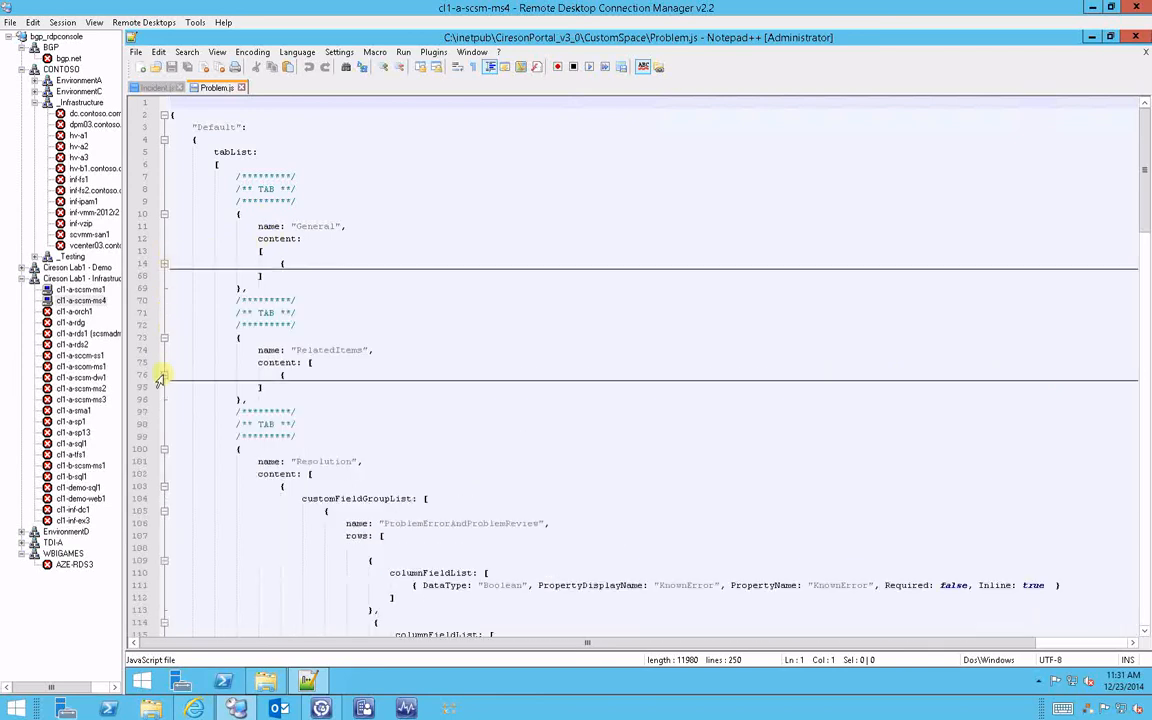
click(164, 486)
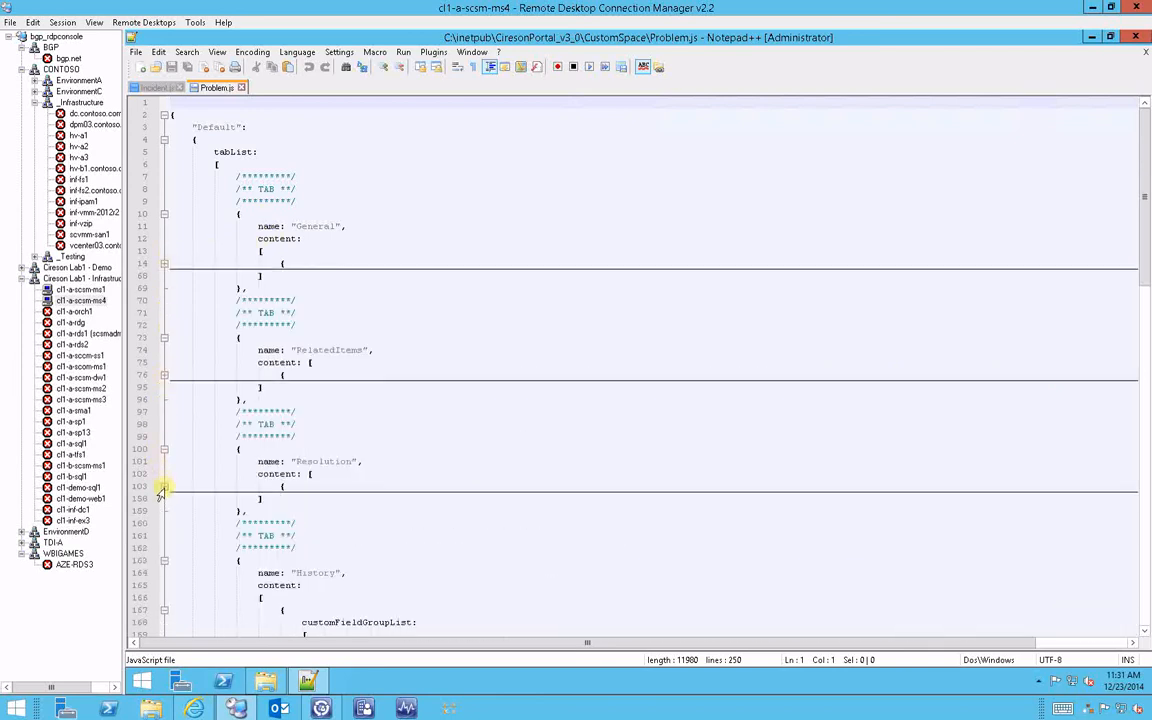
scroll(170, 470, down, 6)
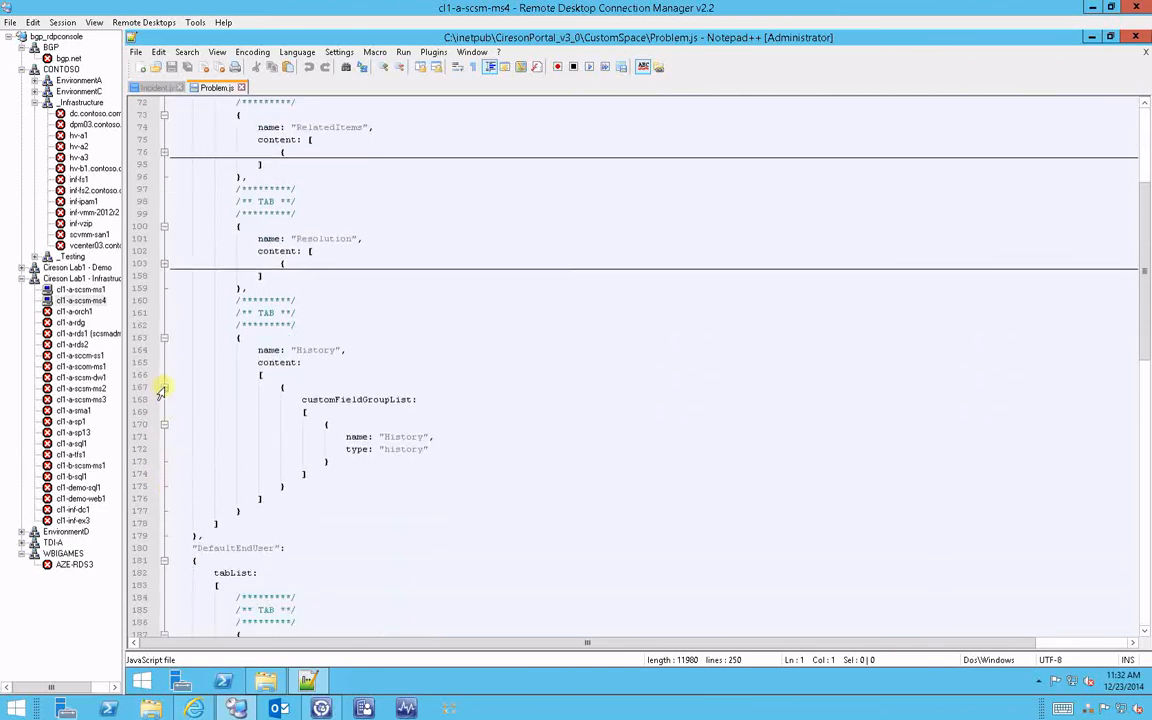
click(163, 388)
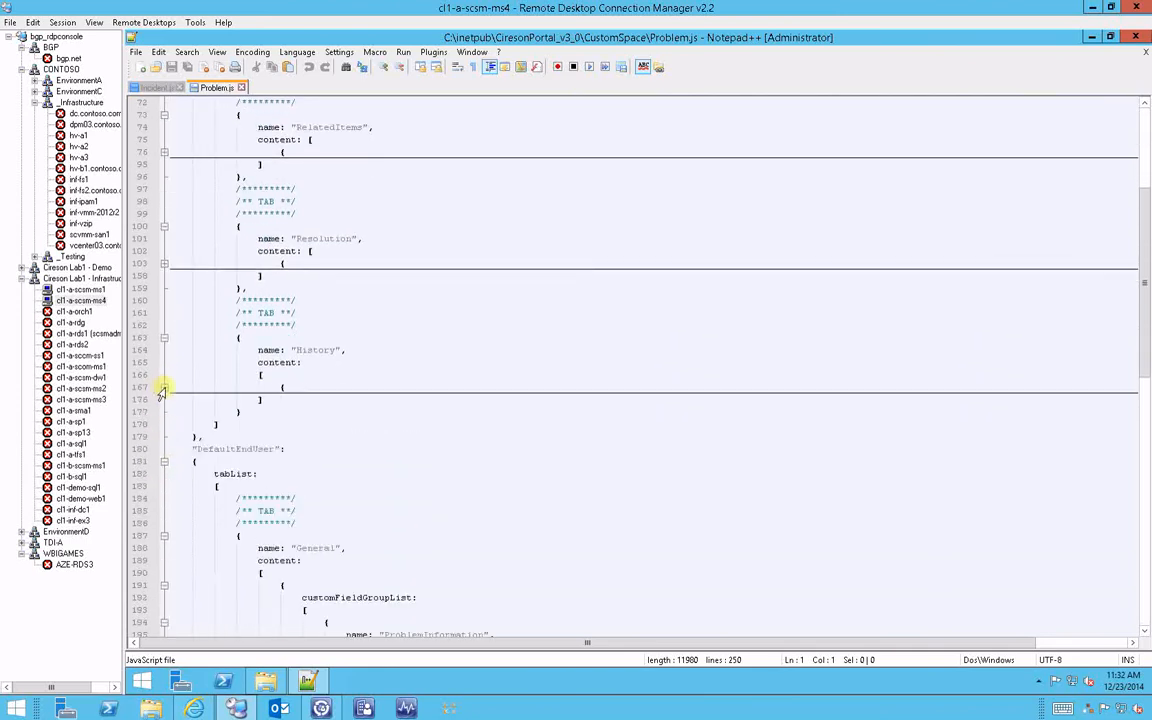
click(164, 461)
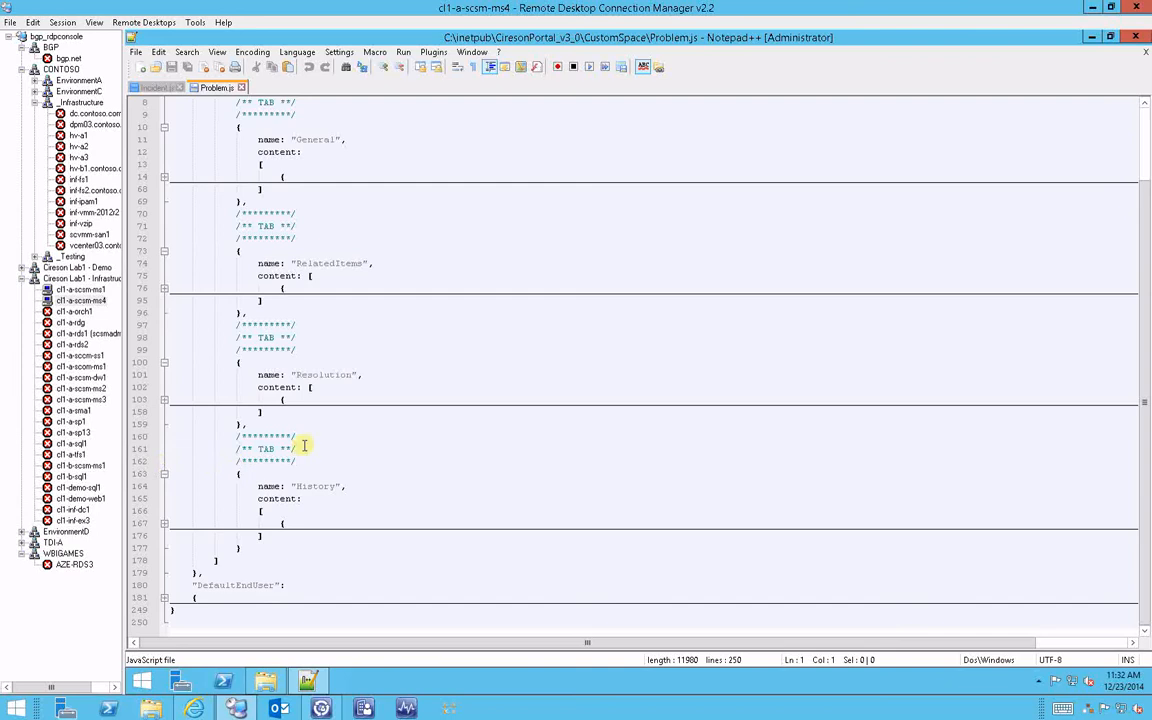
scroll(304, 446, up, 1)
scroll(290, 500, down, 1)
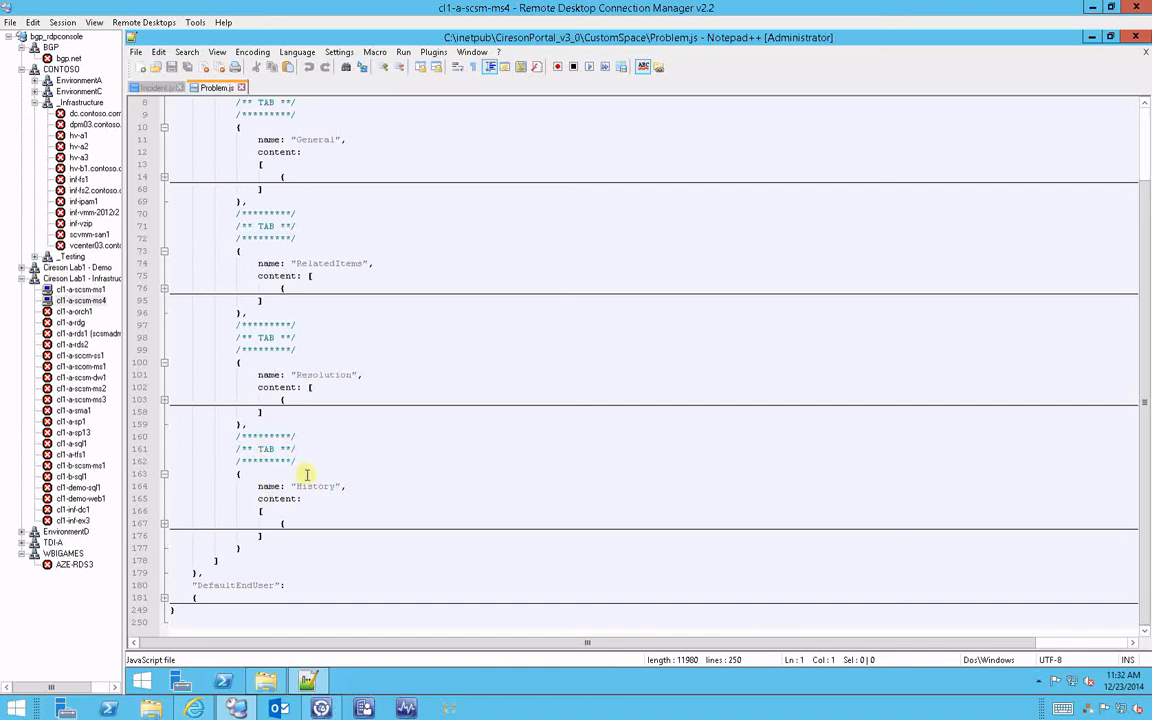
Insert a new line after the Resolution tab in Problem.js and paste the copied tab block before the History tab.
click(290, 425)
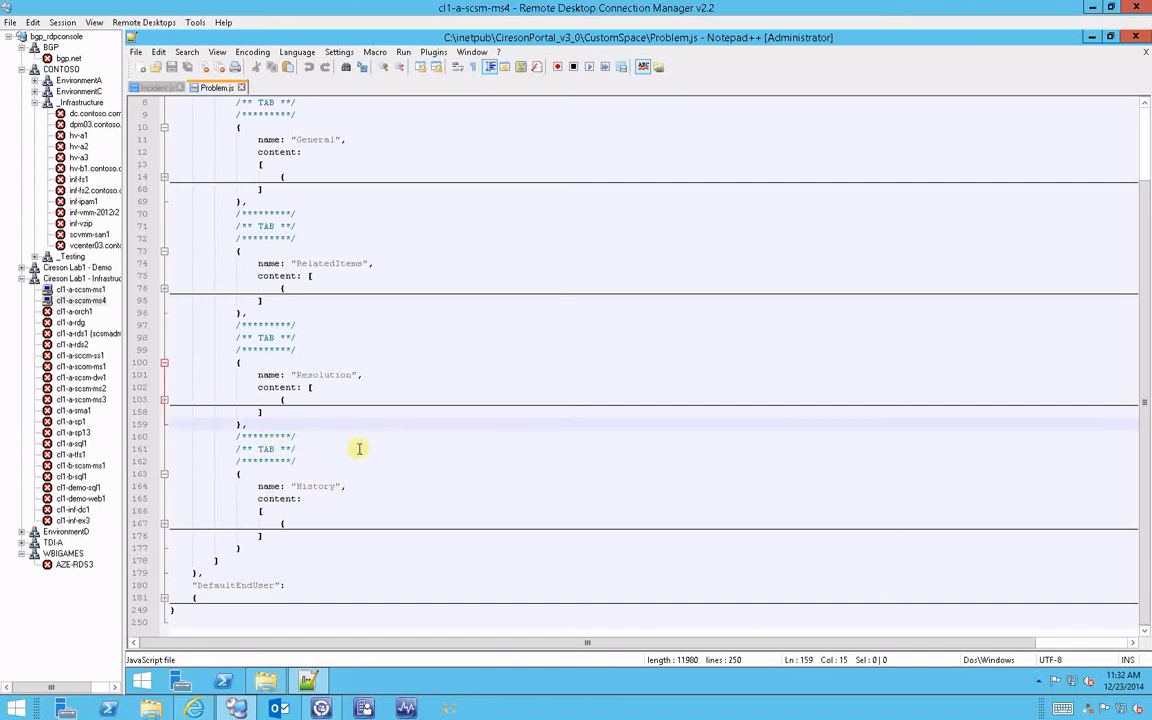
key(Return)
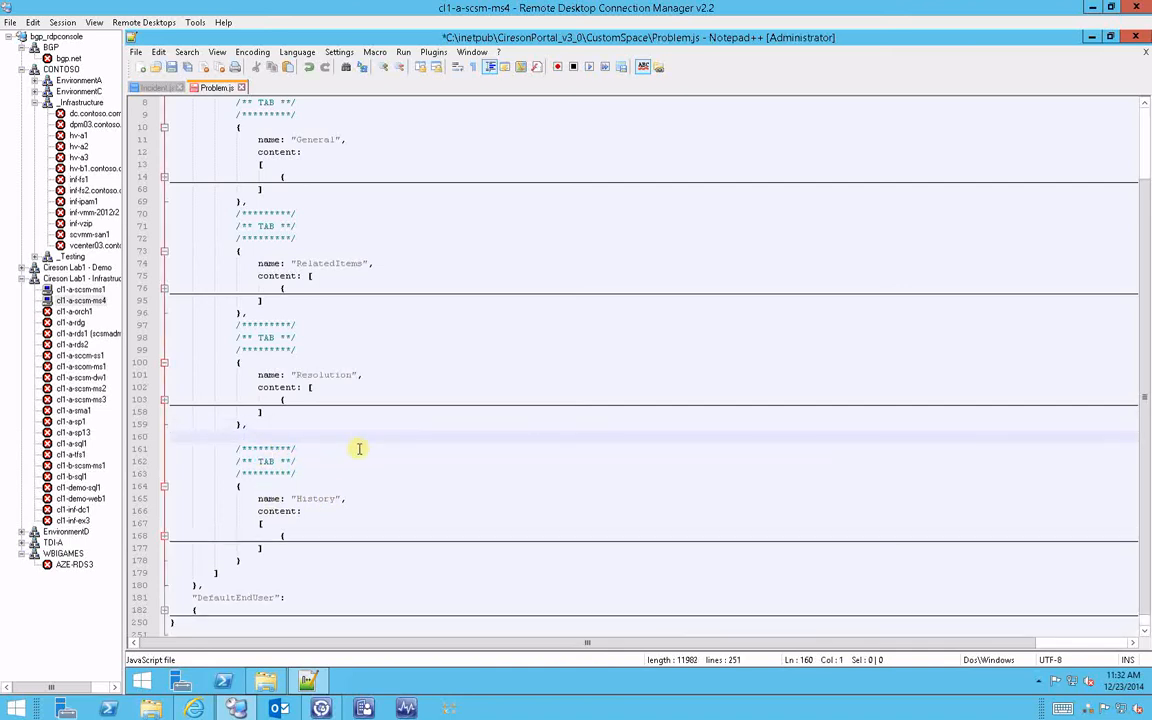
key(ctrl+v)
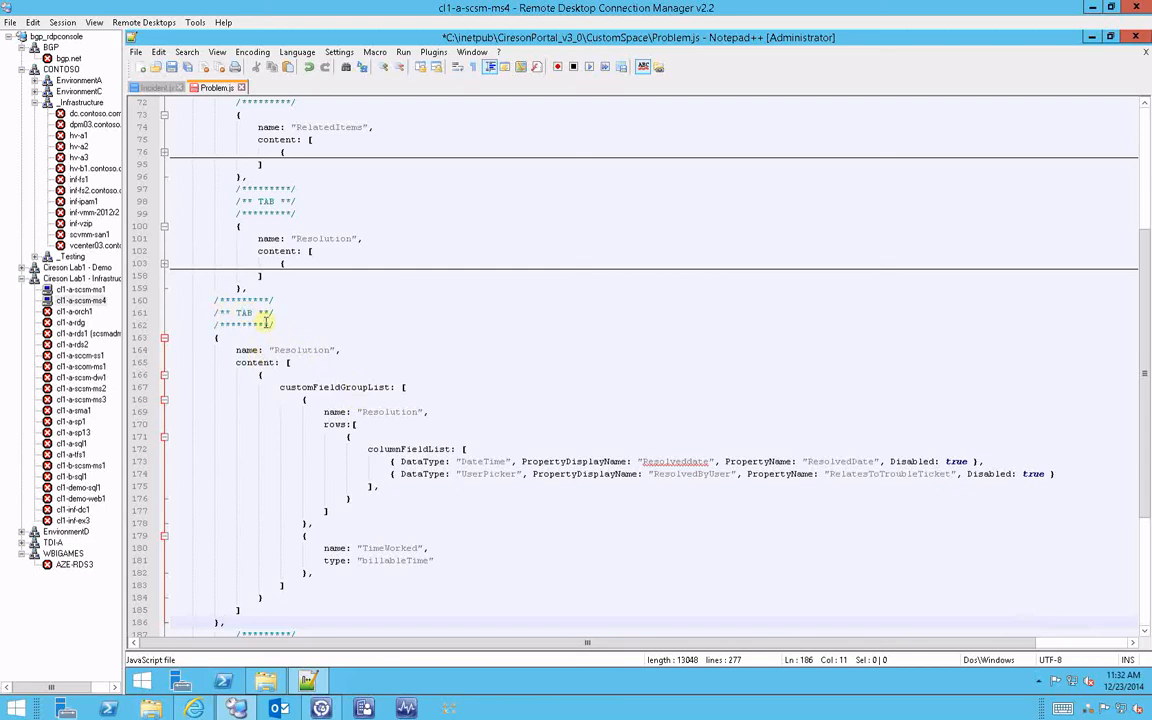
Rename the pasted tab to "Time Management" and delete its Resolution field group, leaving only the TimeWorked group.
double_click(303, 351)
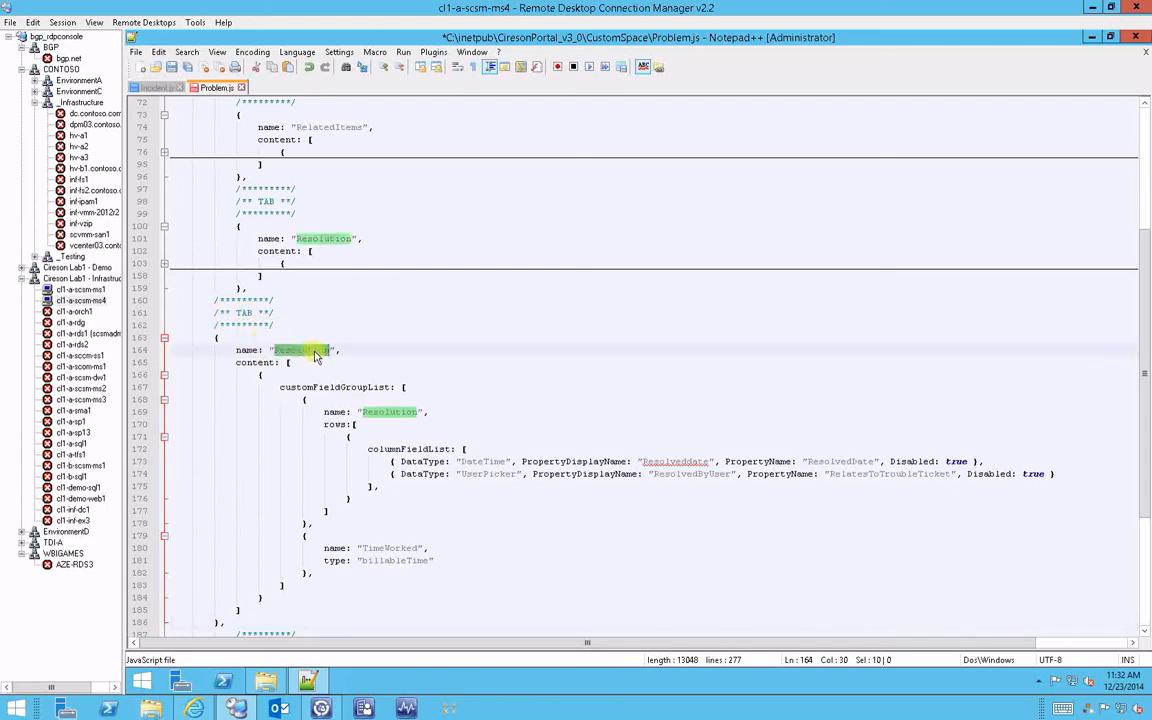
text(Time Management)
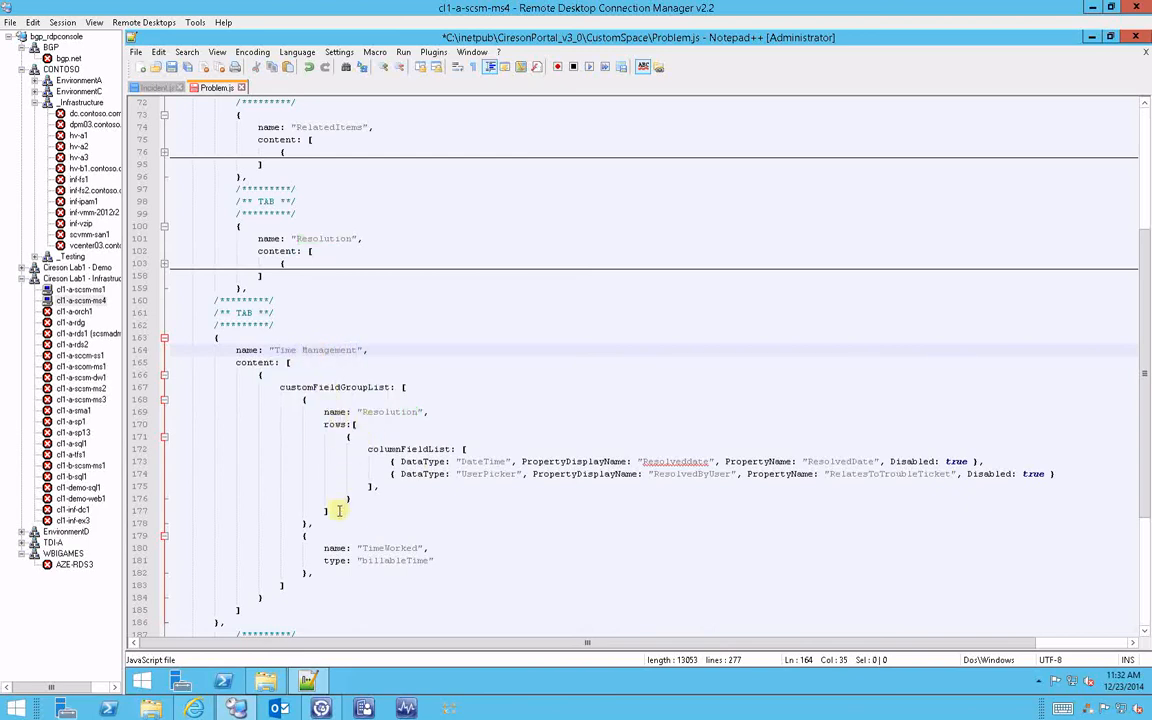
drag(327, 522, 170, 404)
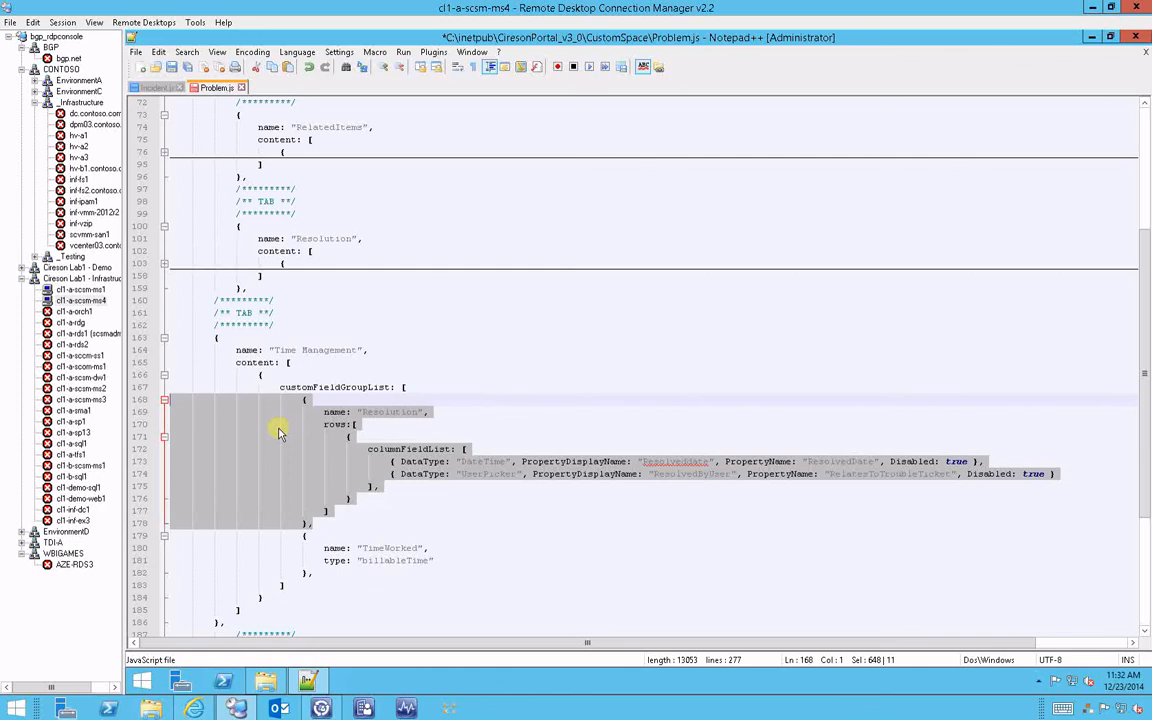
key(Delete)
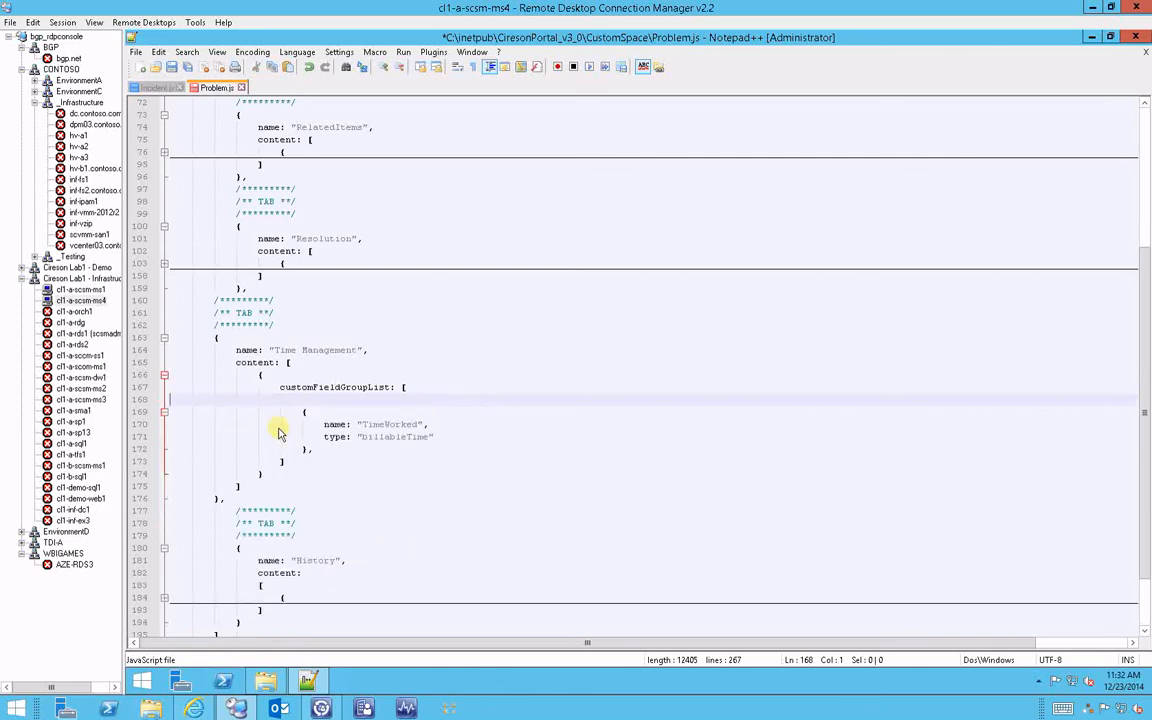
Remove the empty line above the TimeWorked group in the Time Management tab block and save Problem.js.
key(Delete)
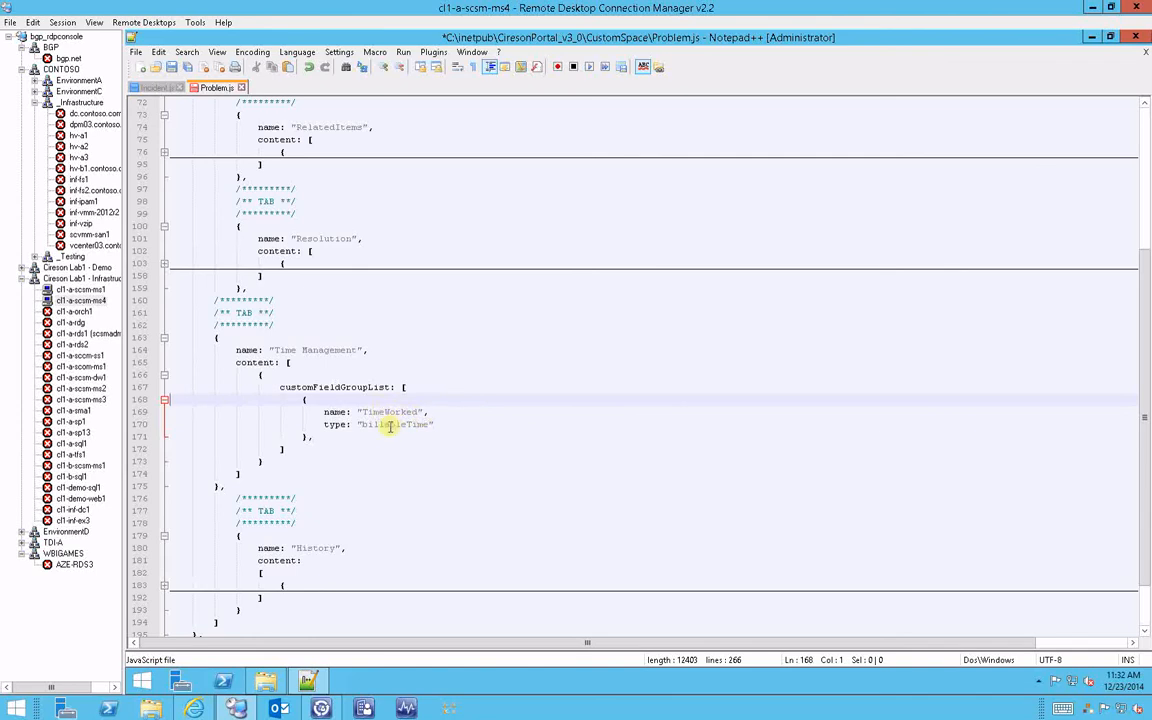
click(135, 52)
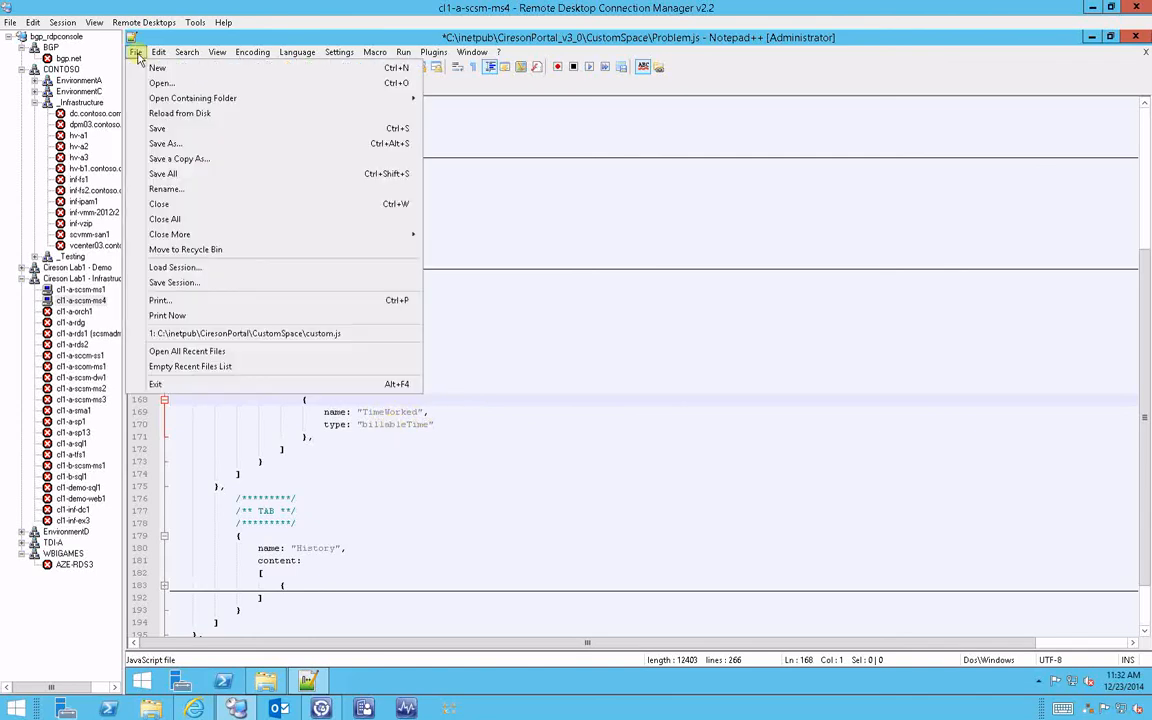
click(147, 128)
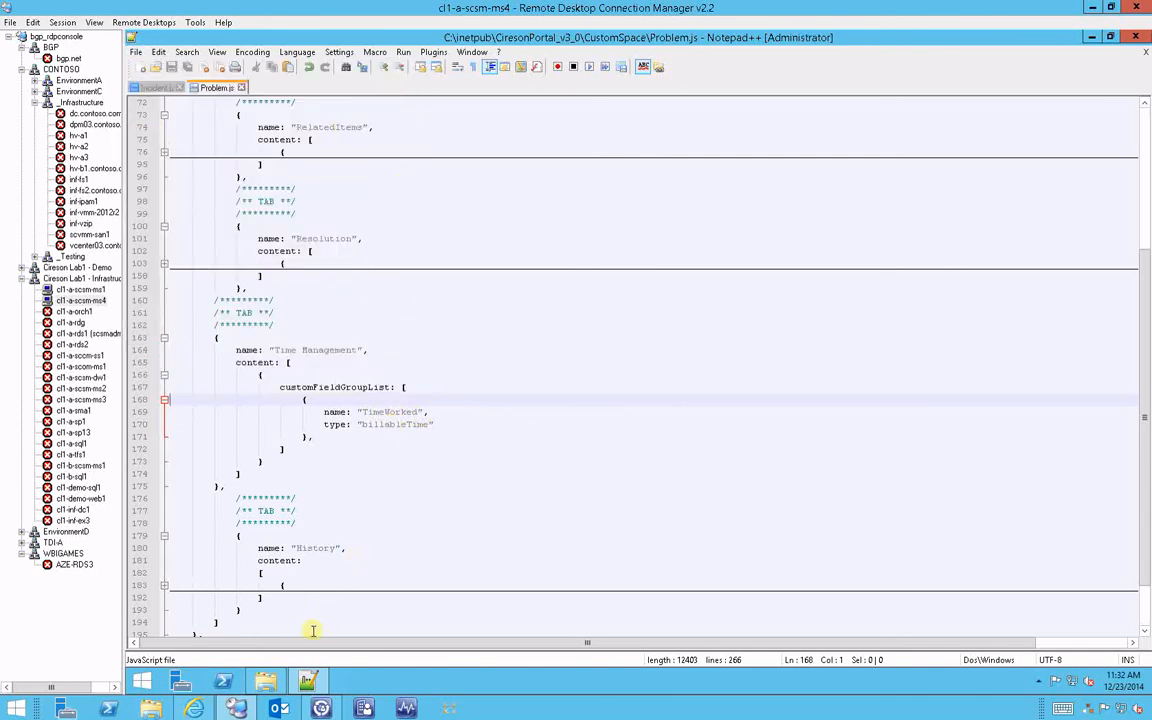
Switch to the Cireson portal in Internet Explorer, reload problem PR3238 and show its Time Management content.
click(196, 708)
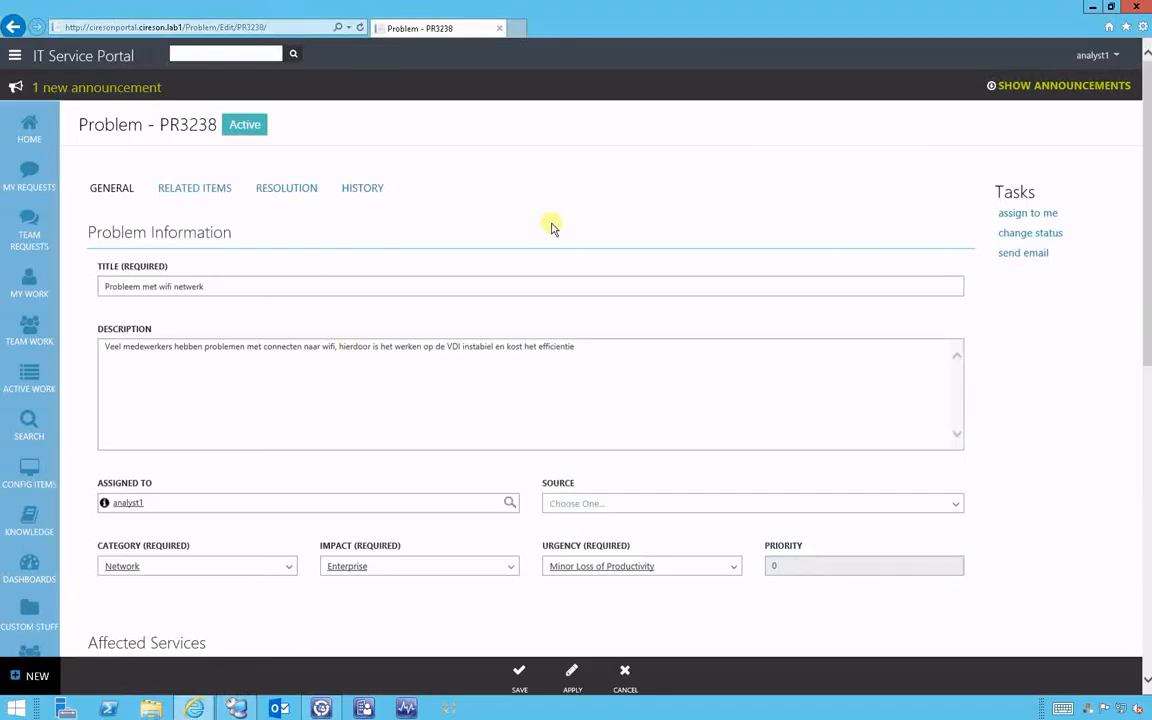
key(F5)
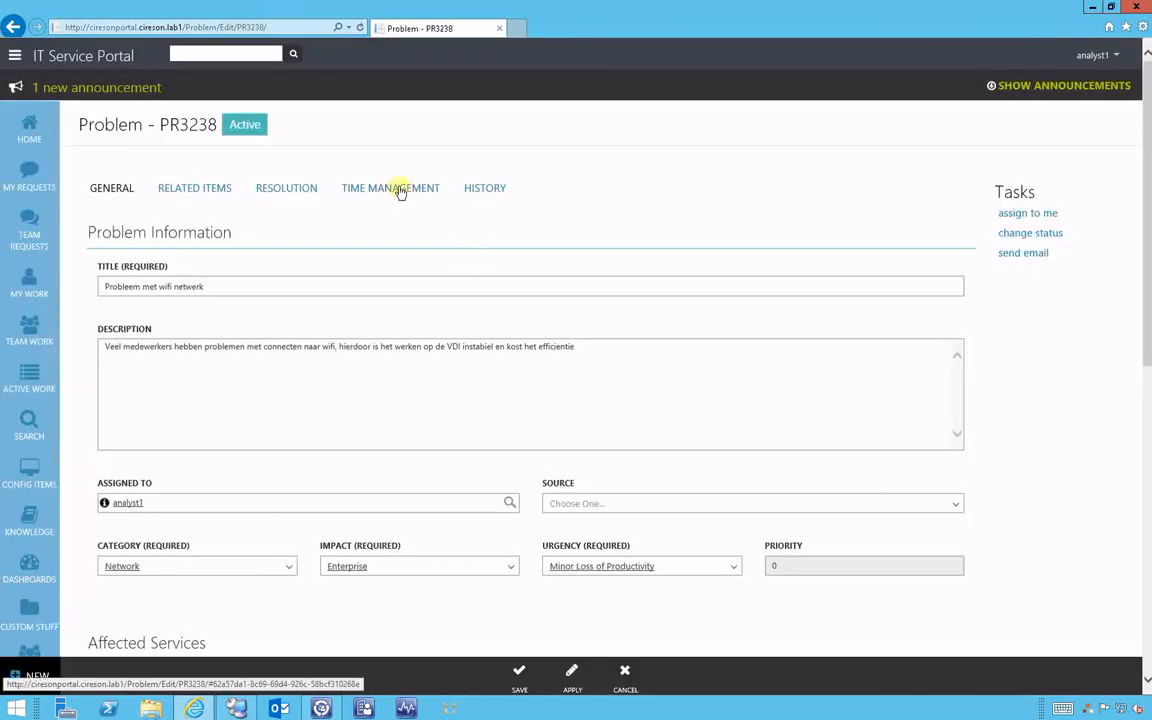
click(403, 196)
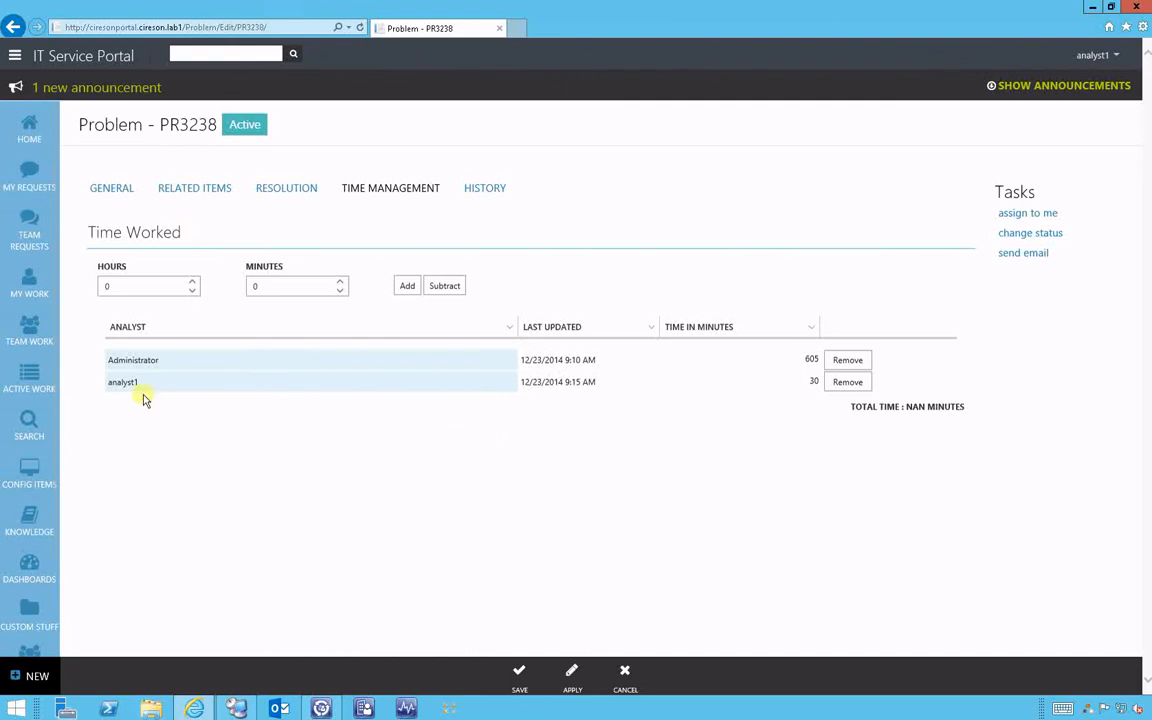
Add 1 hour and 5 minutes of time worked to the problem and apply the change.
click(118, 287)
text(1)
click(309, 288)
click(406, 287)
click(572, 677)
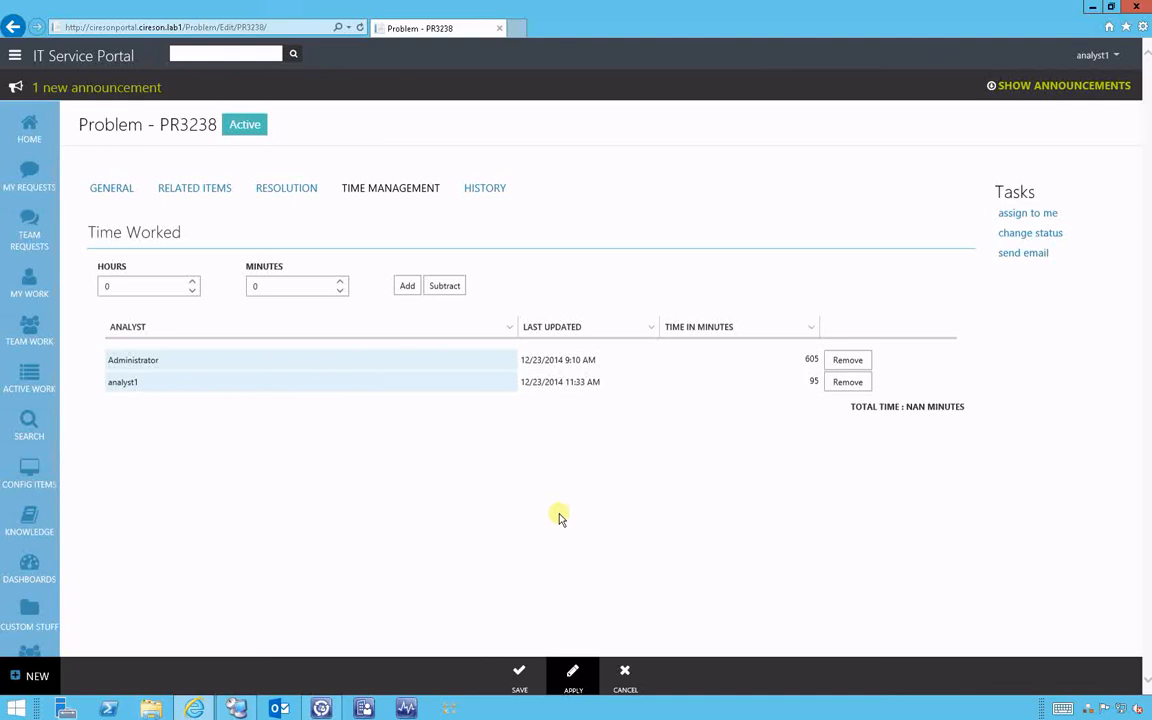